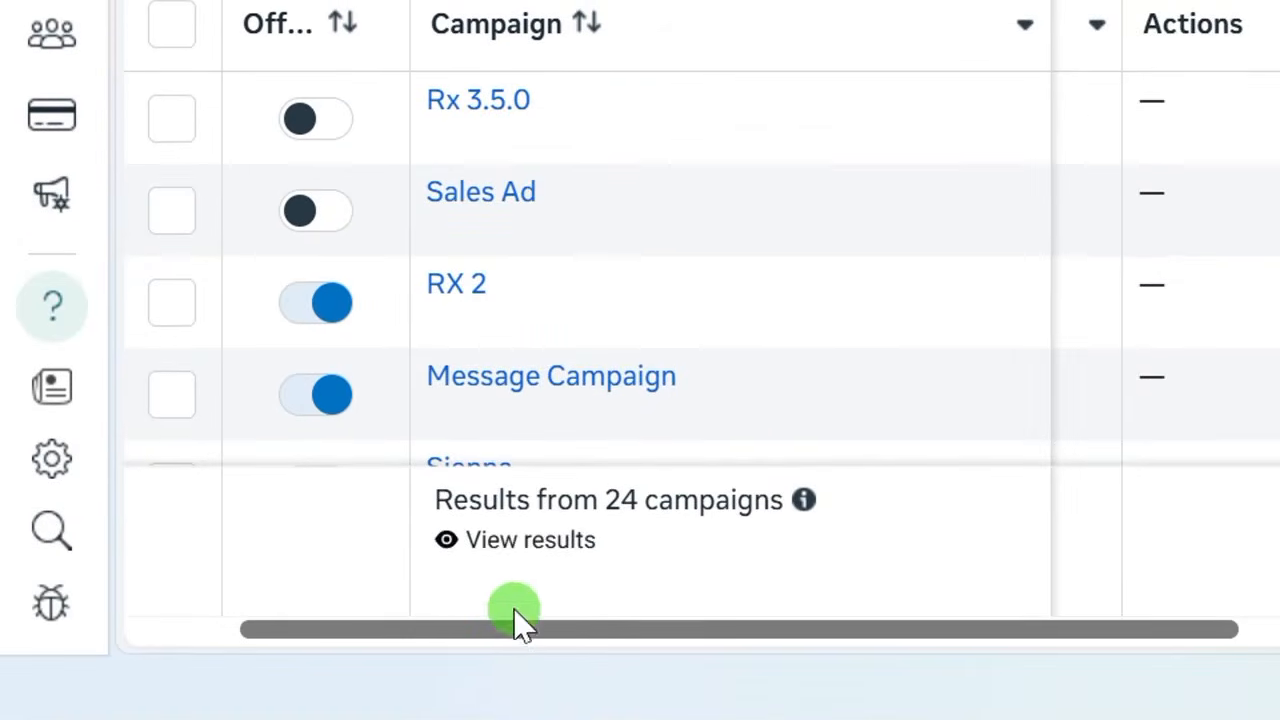
Examine the results, cost per result, budget, amount spent and impressions columns of the existing campaigns
{"action": "left_click_drag", "start_coordinate": [514, 625], "coordinate": [714, 637]}
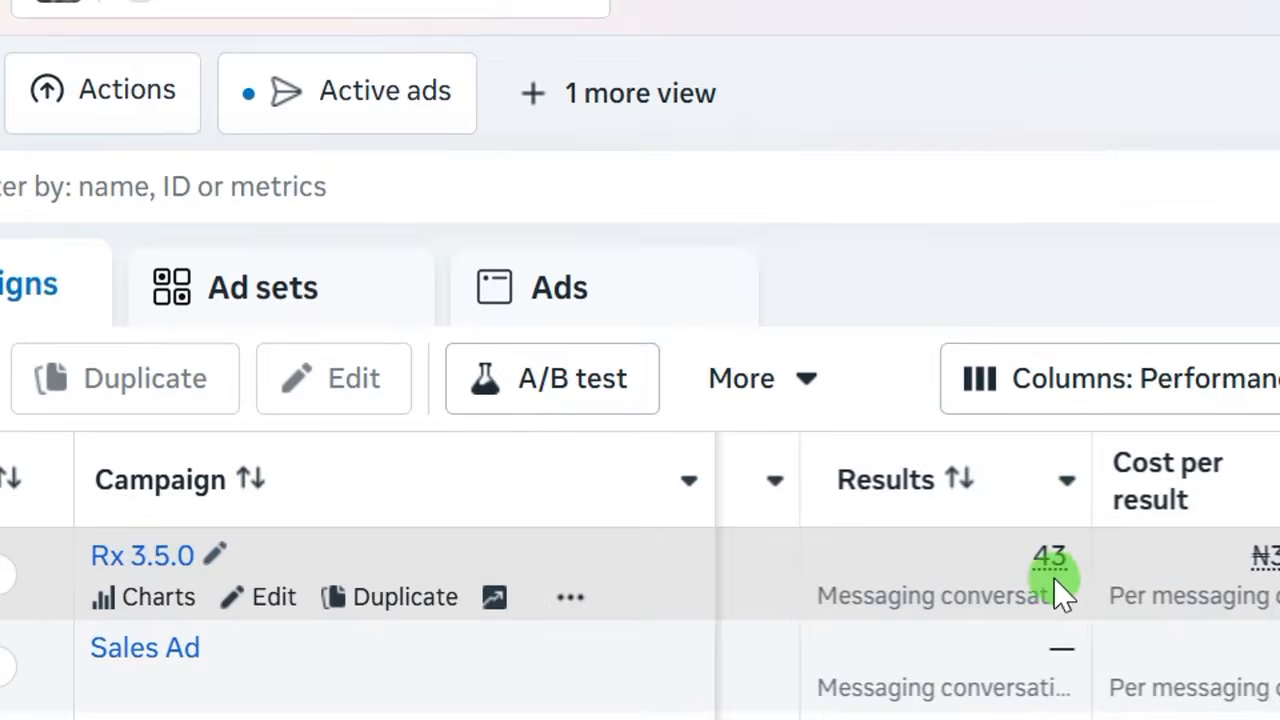
{"action": "left_click_drag", "start_coordinate": [494, 615], "coordinate": [596, 615]}
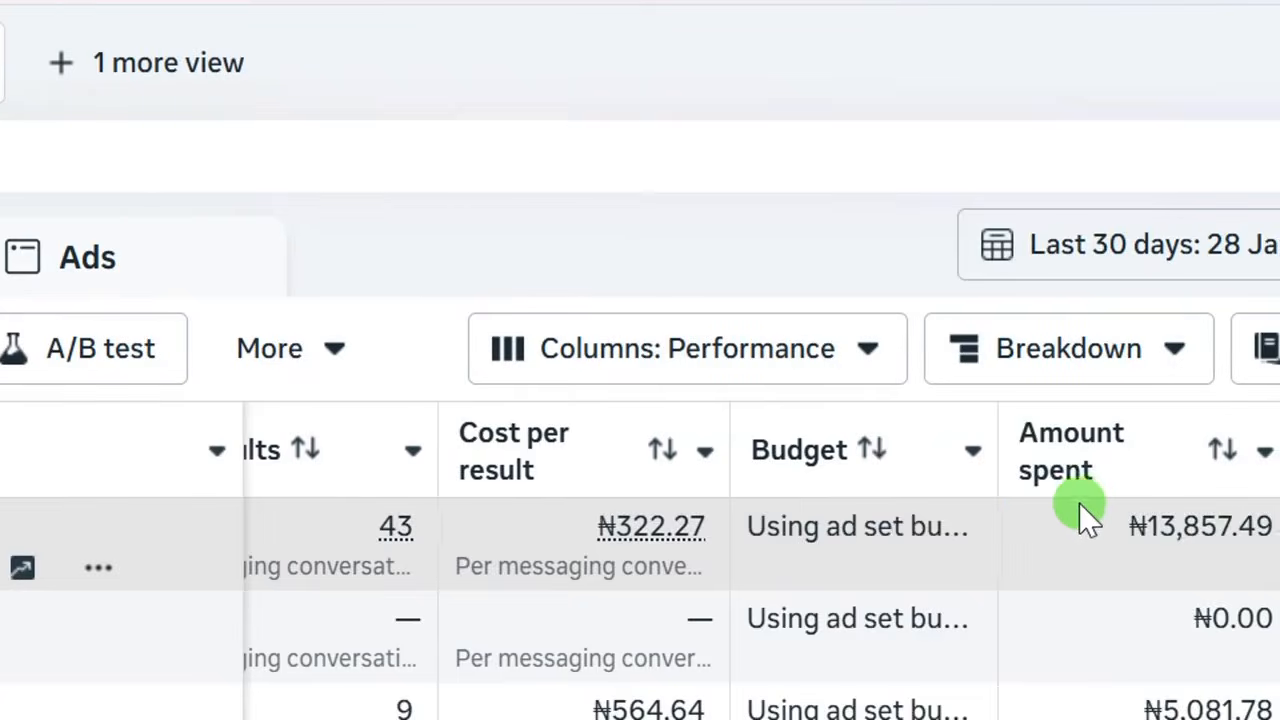
{"action": "mouse_move", "coordinate": [1064, 480]}
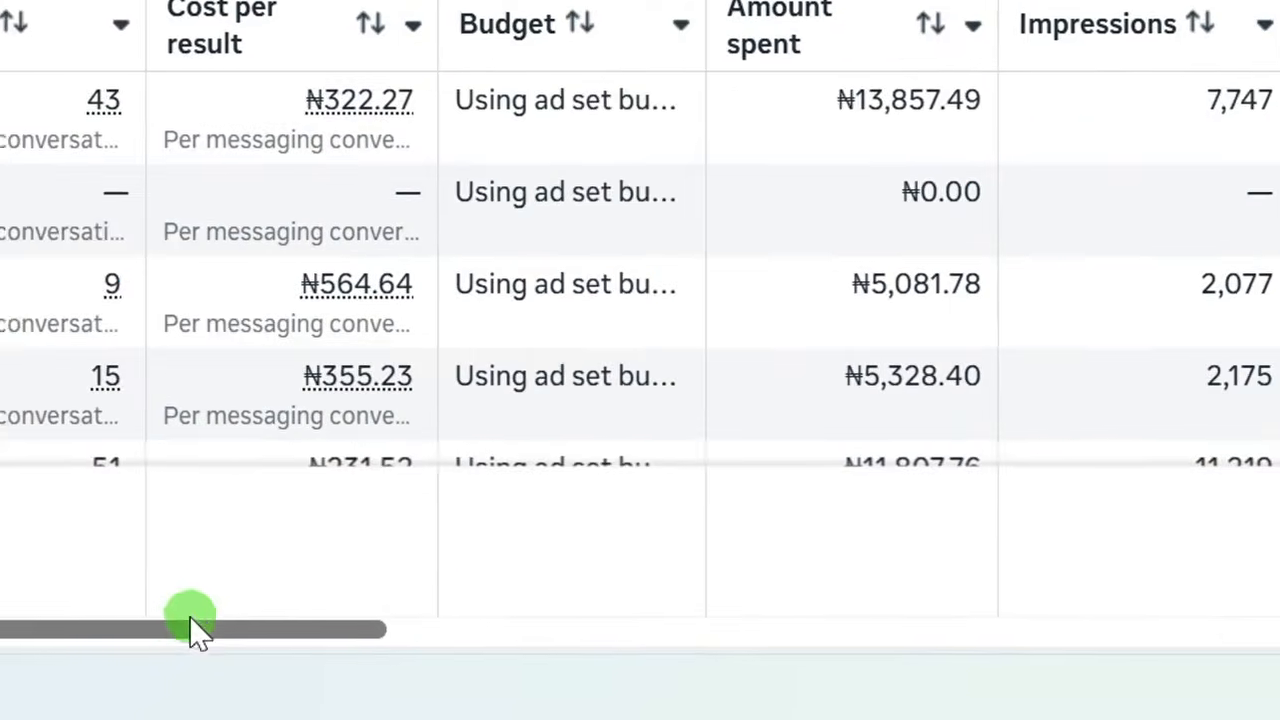
{"action": "left_click_drag", "start_coordinate": [191, 627], "coordinate": [149, 640]}
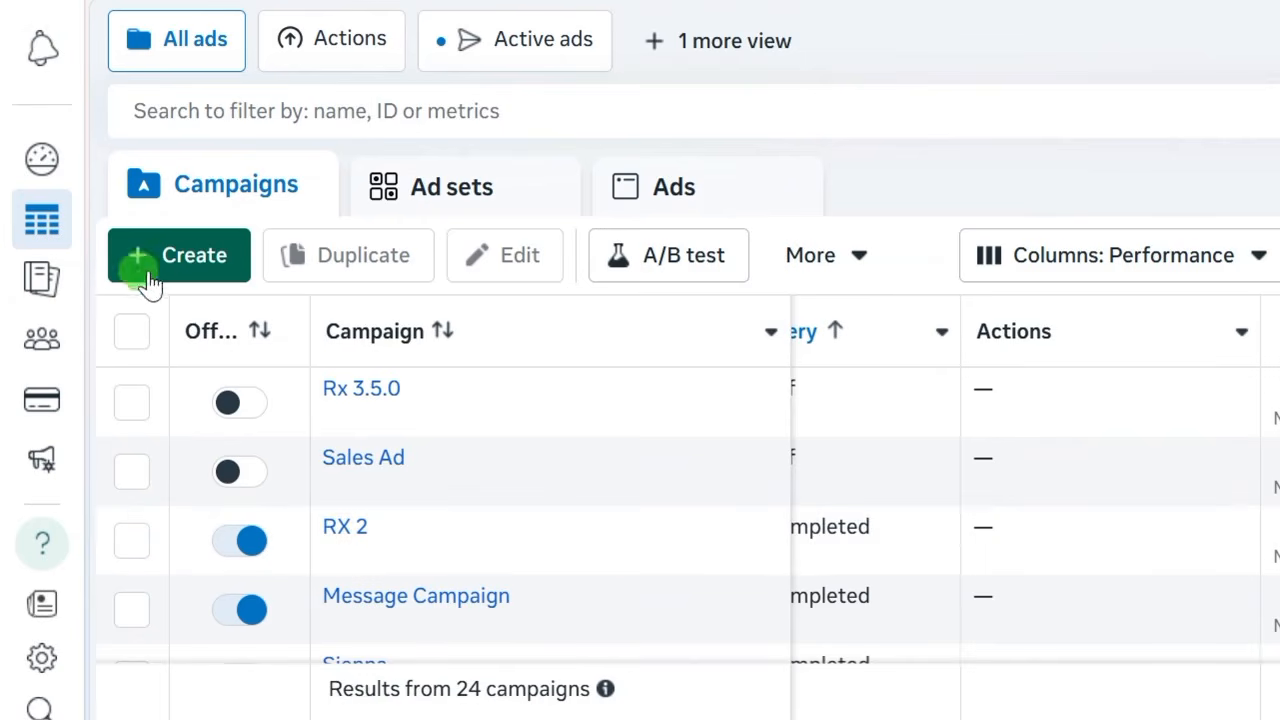
Create a new campaign with the Engagement objective
{"action": "left_click", "coordinate": [180, 262]}
{"action": "left_click", "coordinate": [551, 427]}
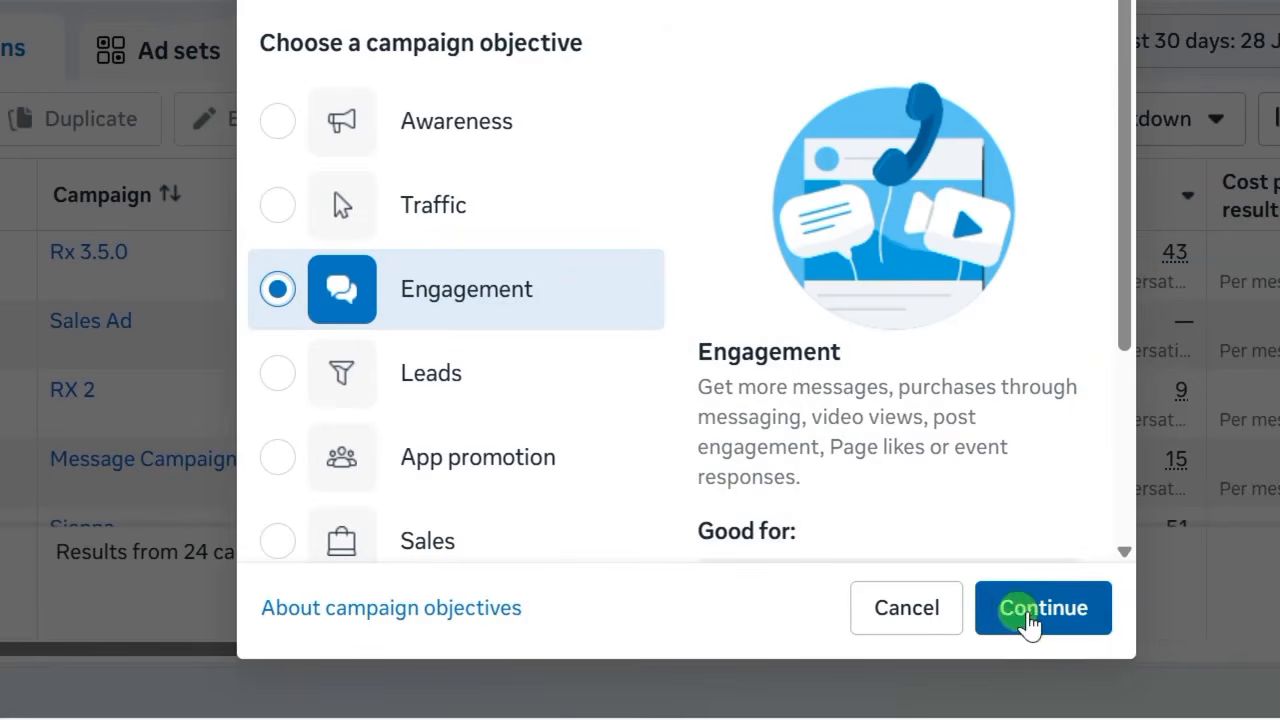
{"action": "left_click", "coordinate": [1032, 622]}
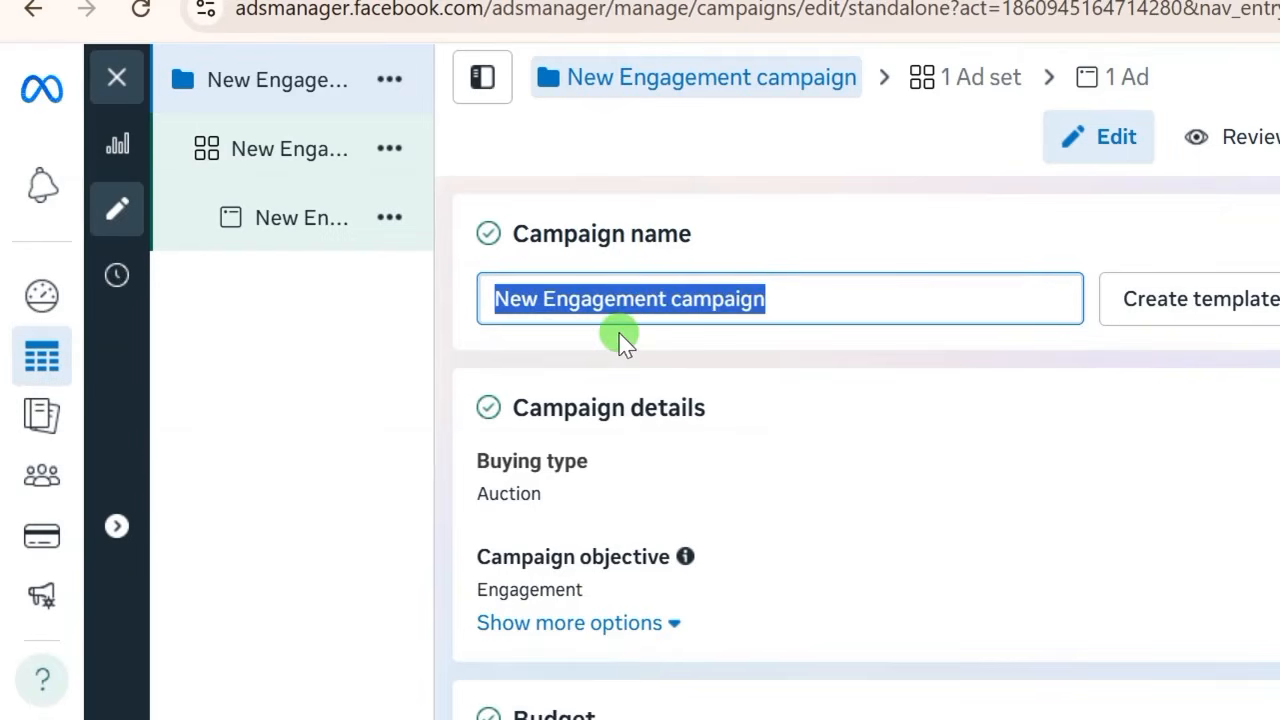
Name the campaign "Low budget Campaign" and copy that name for reuse
{"action": "type", "text": "lo"}
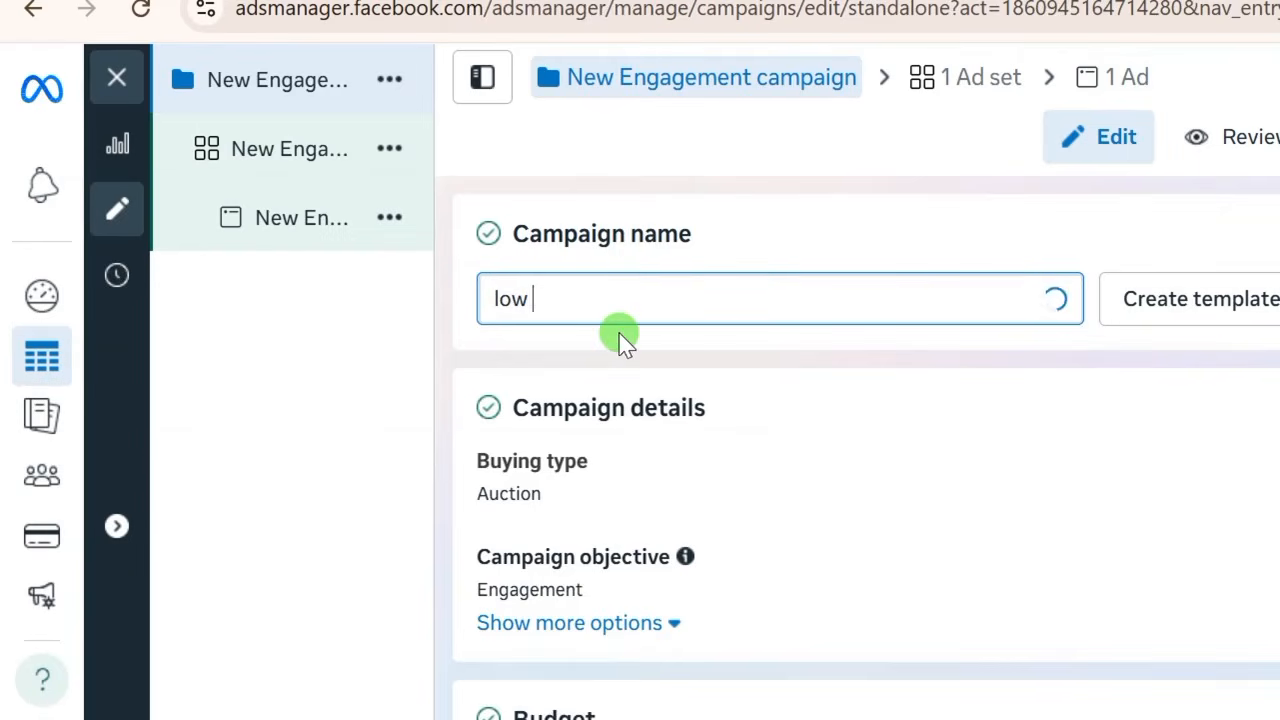
{"action": "type", "text": "w"}
{"action": "left_click_drag", "start_coordinate": [712, 300], "coordinate": [510, 302]}
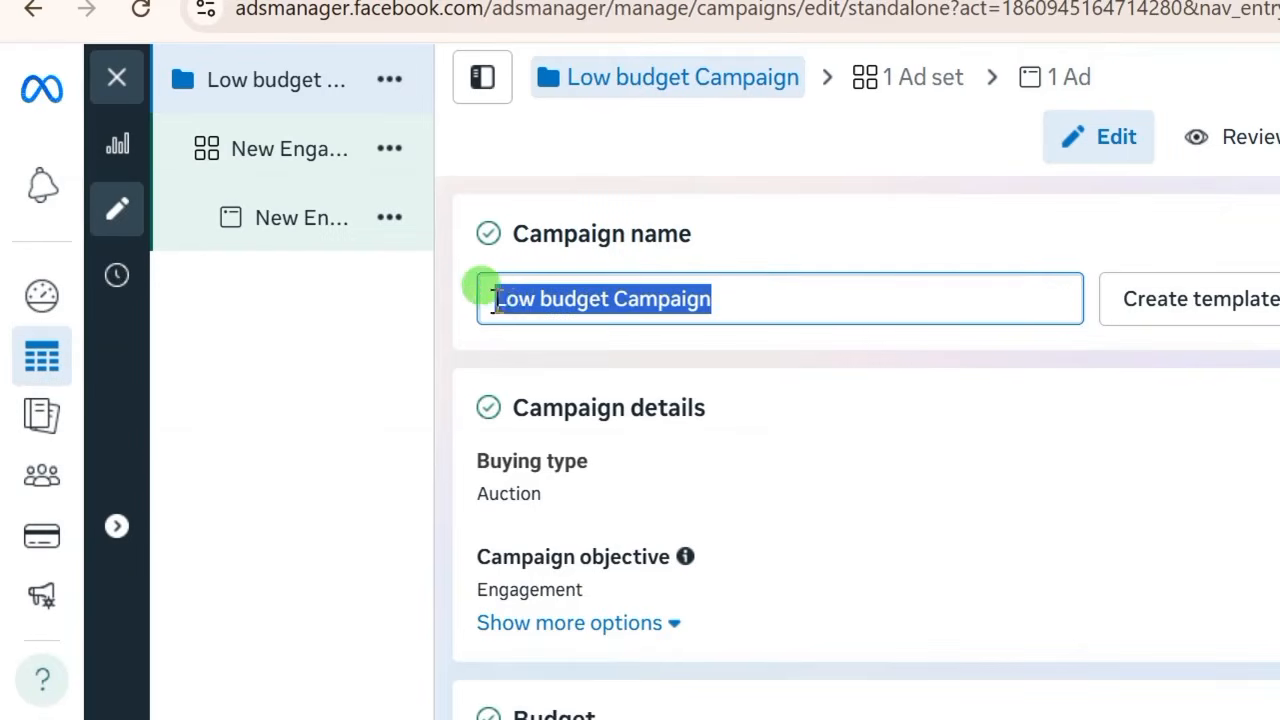
Change the campaign's budget strategy to Ad set budget
{"action": "scroll", "coordinate": [786, 471], "scroll_direction": "down", "scroll_amount": 5}
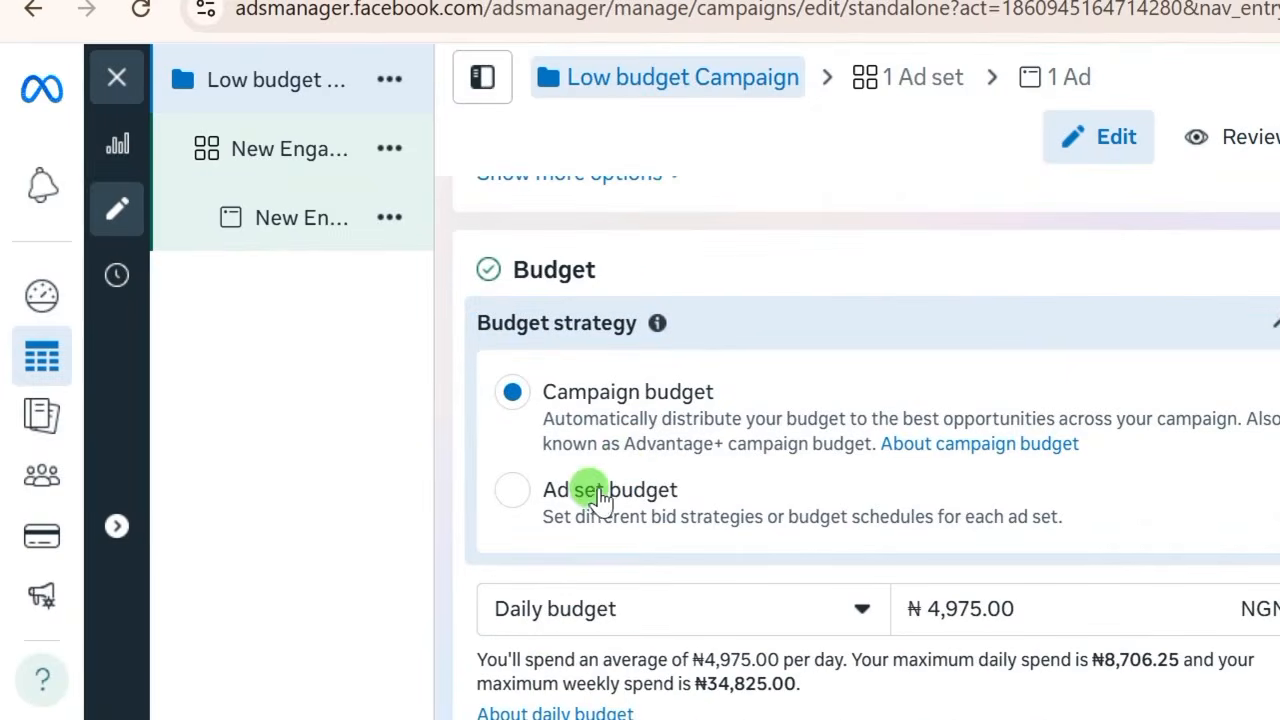
{"action": "scroll", "coordinate": [517, 505], "scroll_direction": "down", "scroll_amount": 2}
{"action": "left_click", "coordinate": [506, 352]}
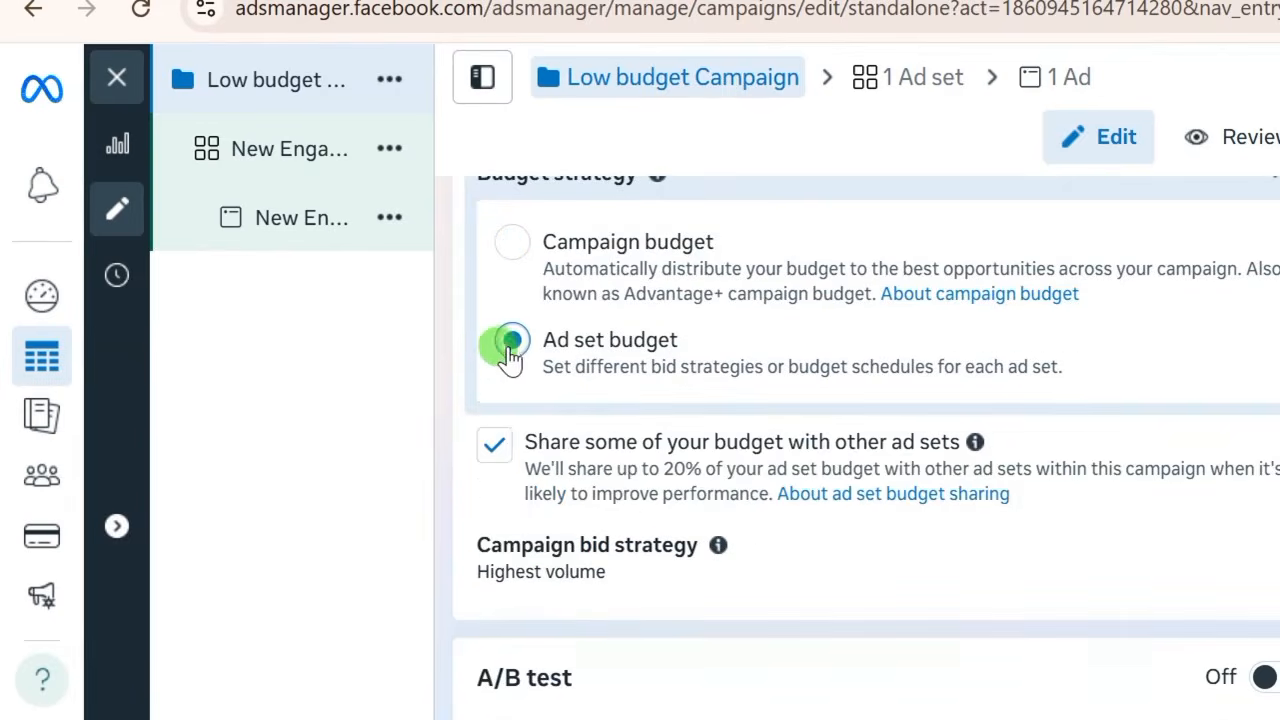
{"action": "scroll", "coordinate": [620, 495], "scroll_direction": "up", "scroll_amount": 2}
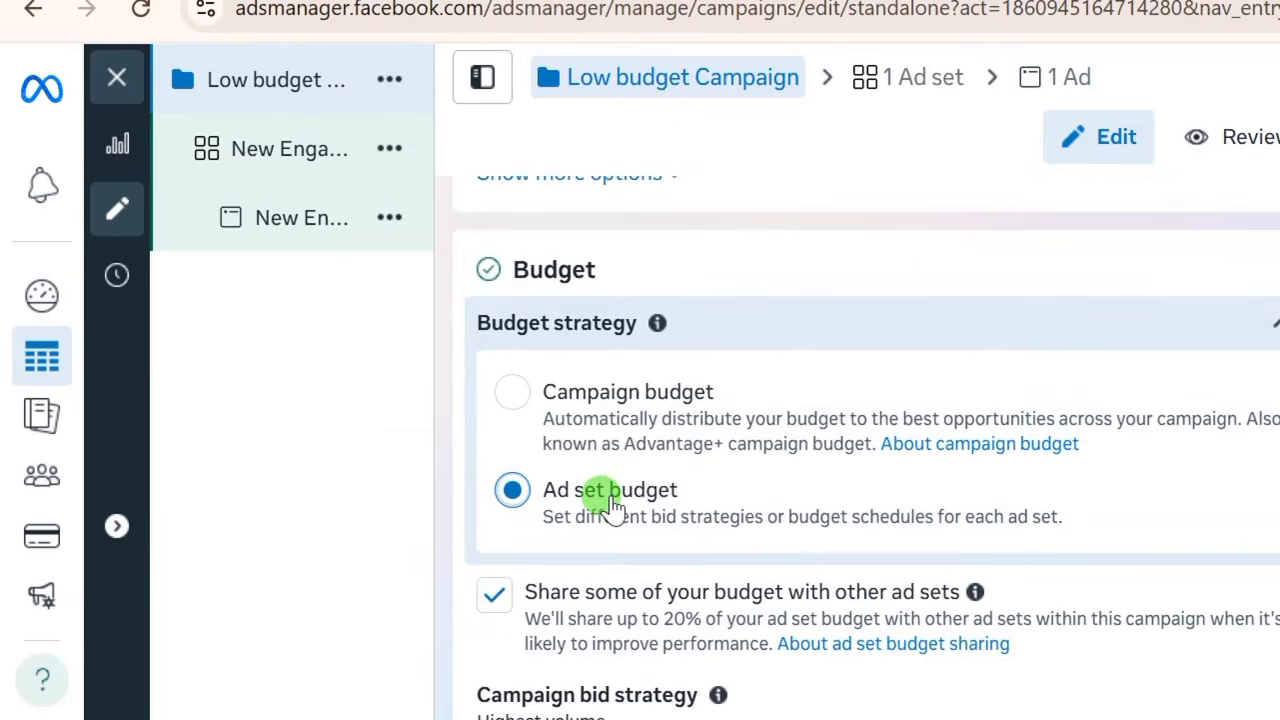
{"action": "scroll", "coordinate": [600, 423], "scroll_direction": "up", "scroll_amount": 2}
{"action": "scroll", "coordinate": [588, 523], "scroll_direction": "down", "scroll_amount": 2}
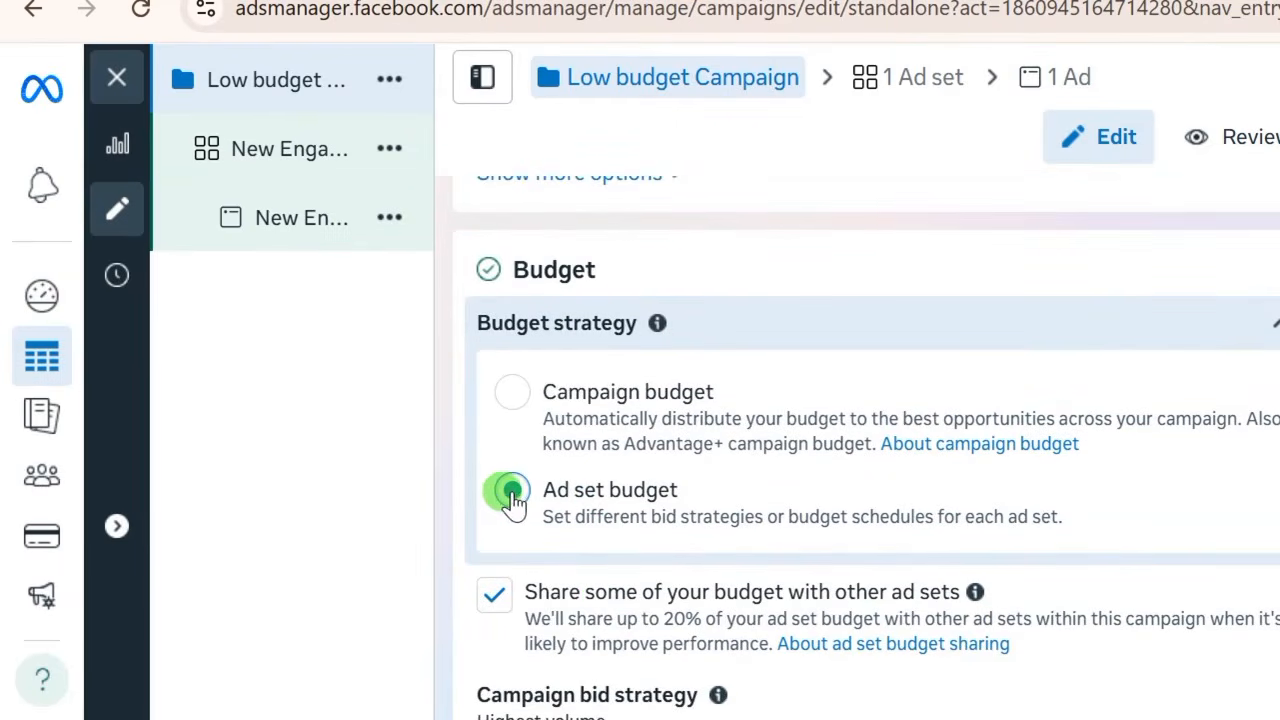
Turn off sharing the budget with other ad sets and continue to the ad set level
{"action": "scroll", "coordinate": [510, 495], "scroll_direction": "down", "scroll_amount": 3}
{"action": "left_click", "coordinate": [496, 446]}
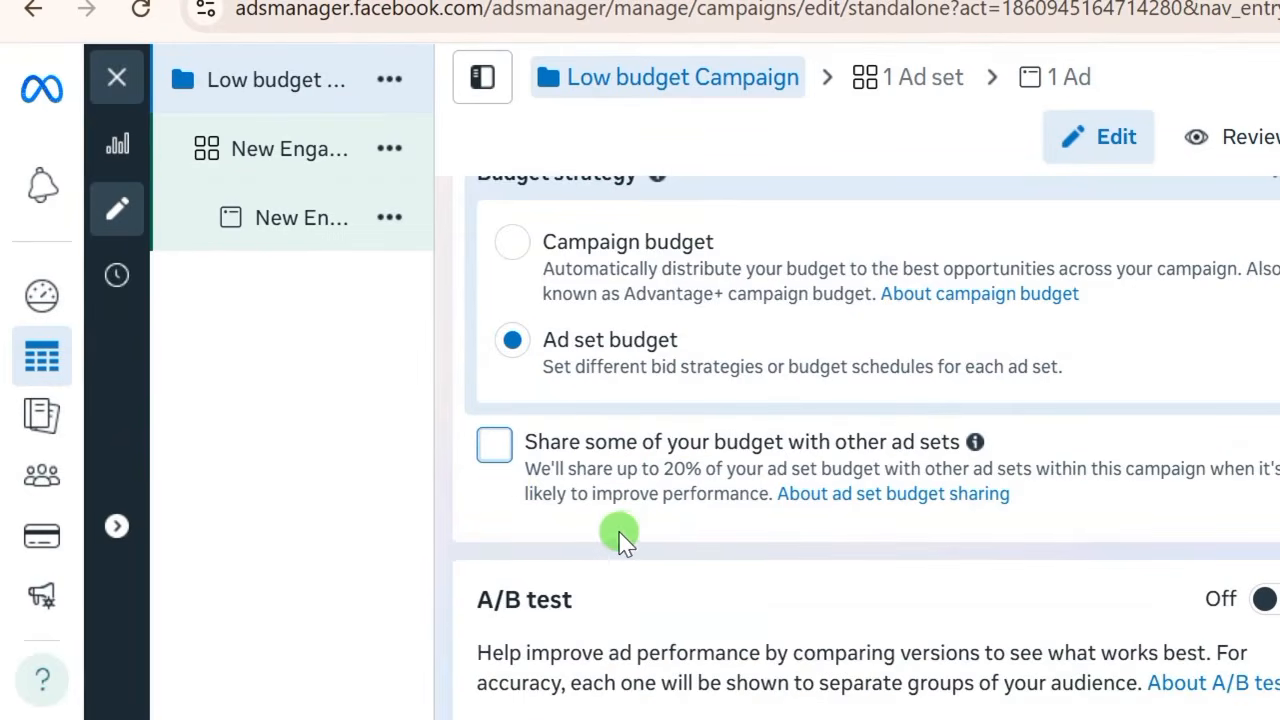
{"action": "scroll", "coordinate": [620, 540], "scroll_direction": "down", "scroll_amount": 3}
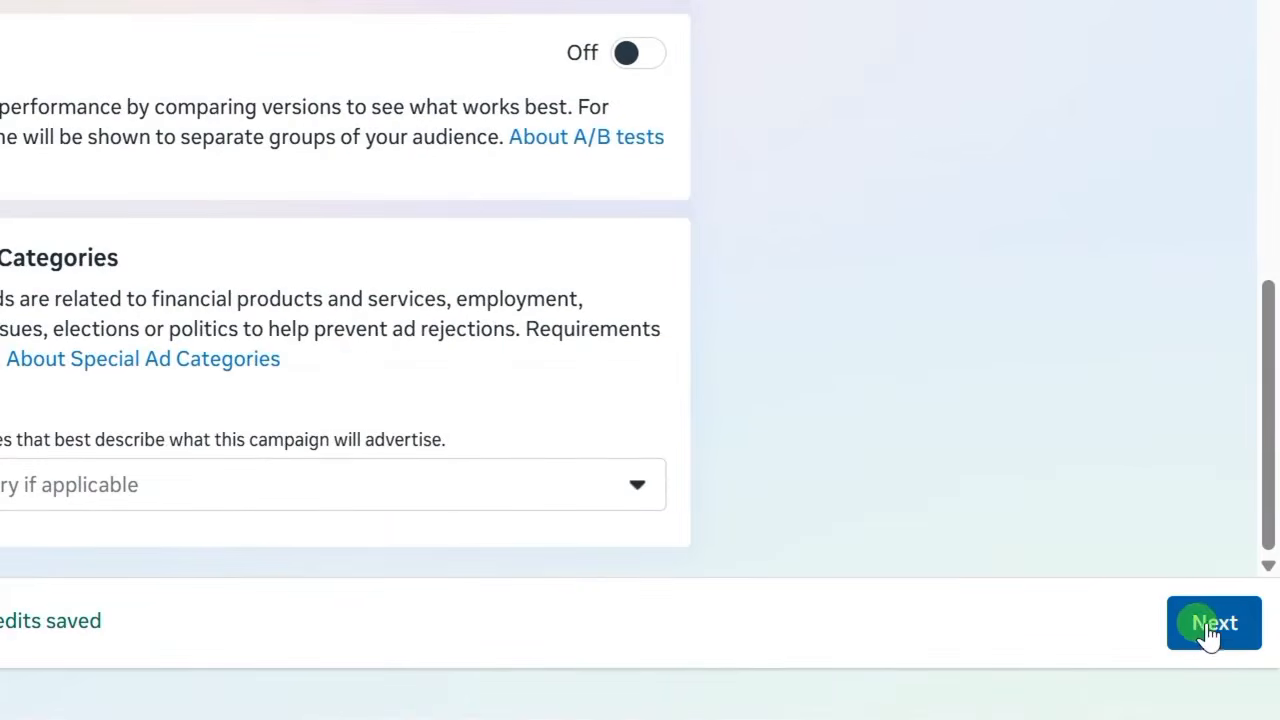
{"action": "left_click", "coordinate": [1214, 624]}
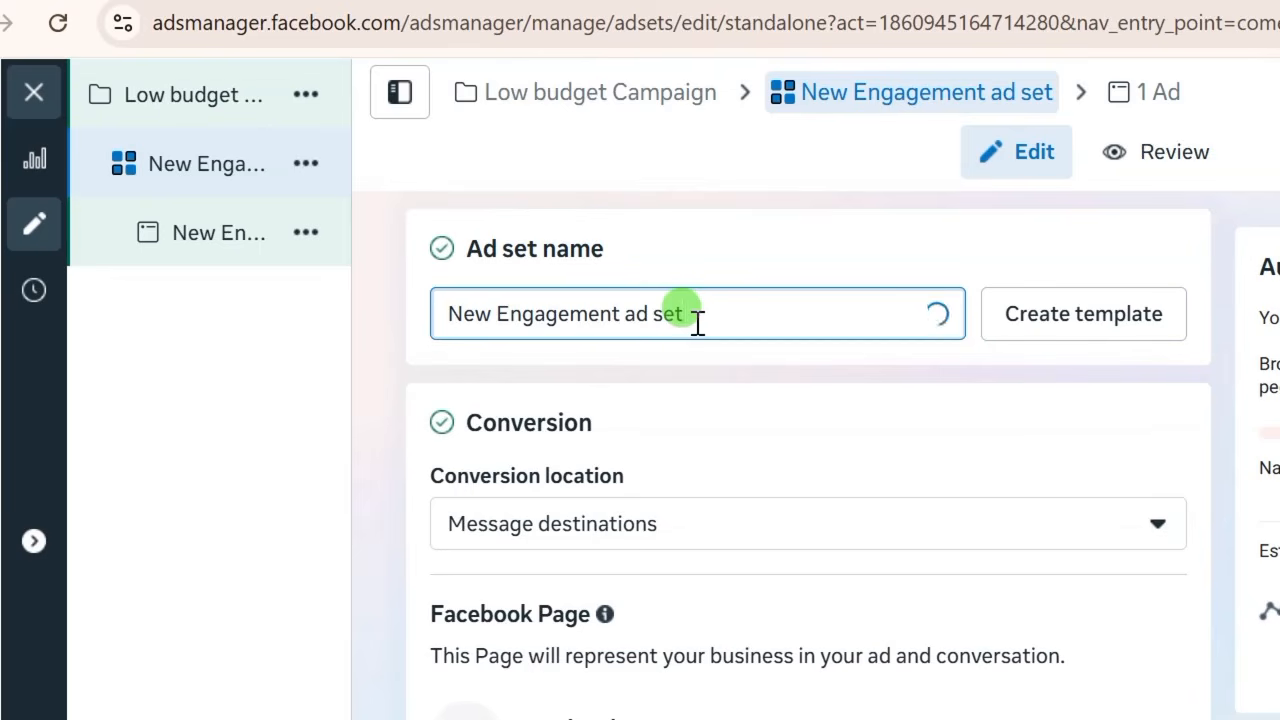
Replace the ad set name with the copied name "Low budget Campaign"
{"action": "left_click_drag", "start_coordinate": [685, 313], "coordinate": [460, 314]}
{"action": "right_click", "coordinate": [518, 322]}
{"action": "left_click", "coordinate": [530, 474]}
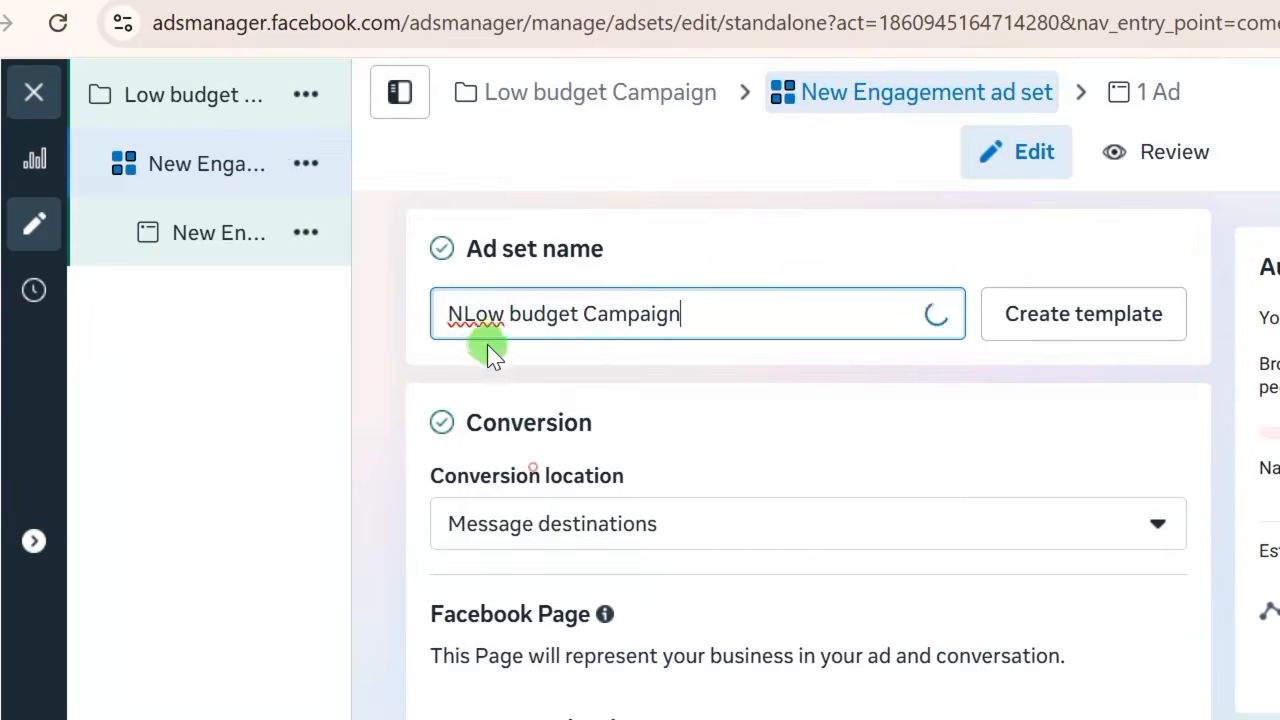
{"action": "left_click", "coordinate": [468, 314]}
{"action": "key", "text": "BackSpace"}
{"action": "scroll", "coordinate": [589, 452], "scroll_direction": "down", "scroll_amount": 2}
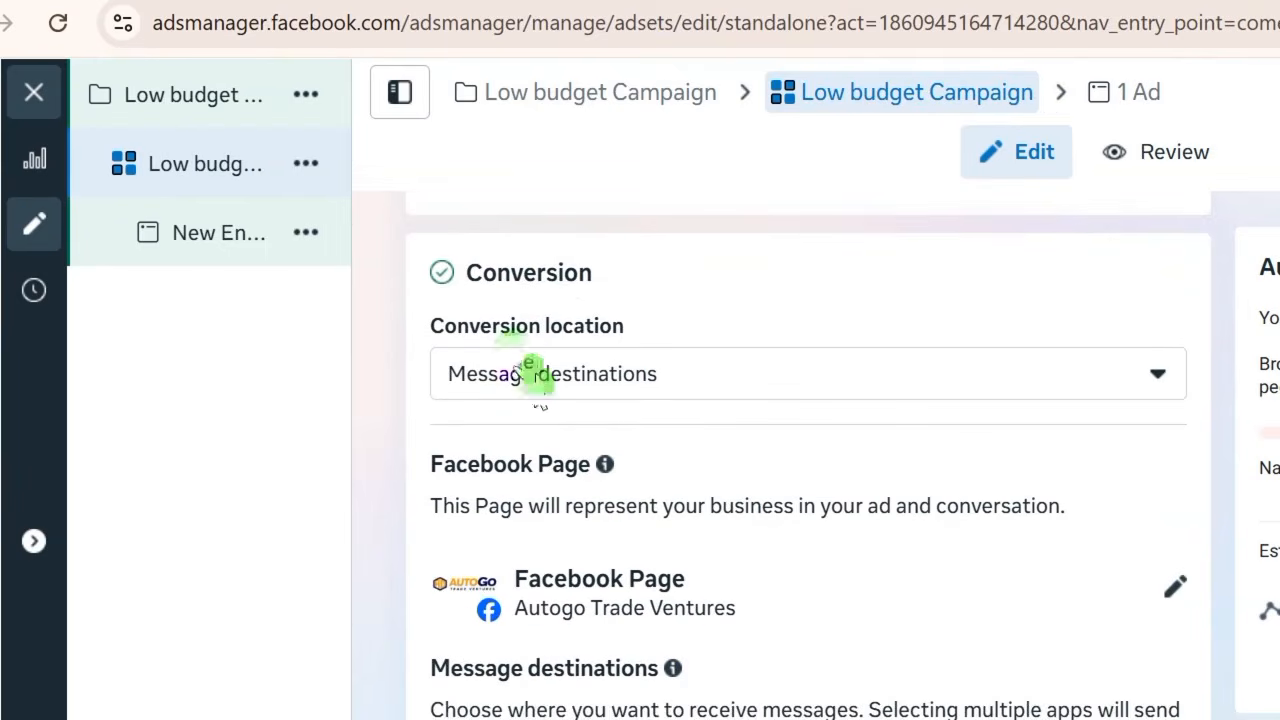
{"action": "scroll", "coordinate": [595, 400], "scroll_direction": "up", "scroll_amount": 2}
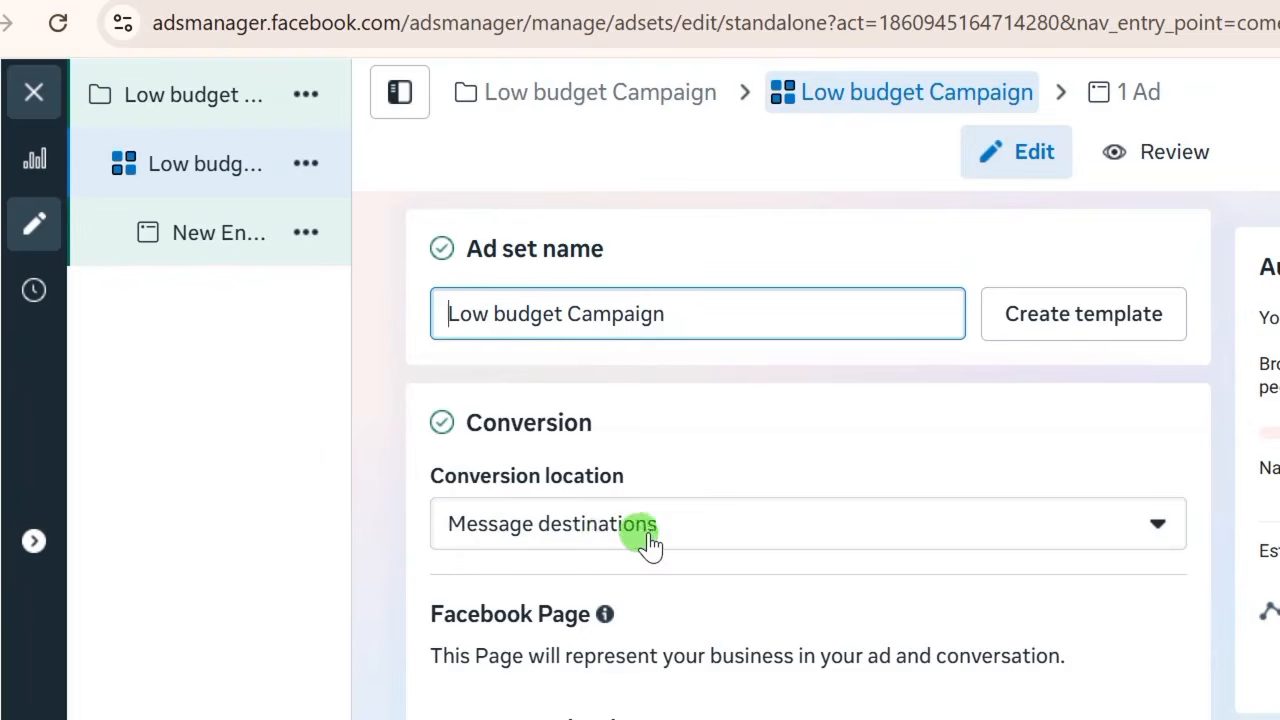
Go through the ad set's conversion settings and set its daily budget to ₦5,000
{"action": "scroll", "coordinate": [555, 350], "scroll_direction": "down", "scroll_amount": 4}
{"action": "scroll", "coordinate": [520, 330], "scroll_direction": "up", "scroll_amount": 2}
{"action": "scroll", "coordinate": [610, 475], "scroll_direction": "down", "scroll_amount": 3}
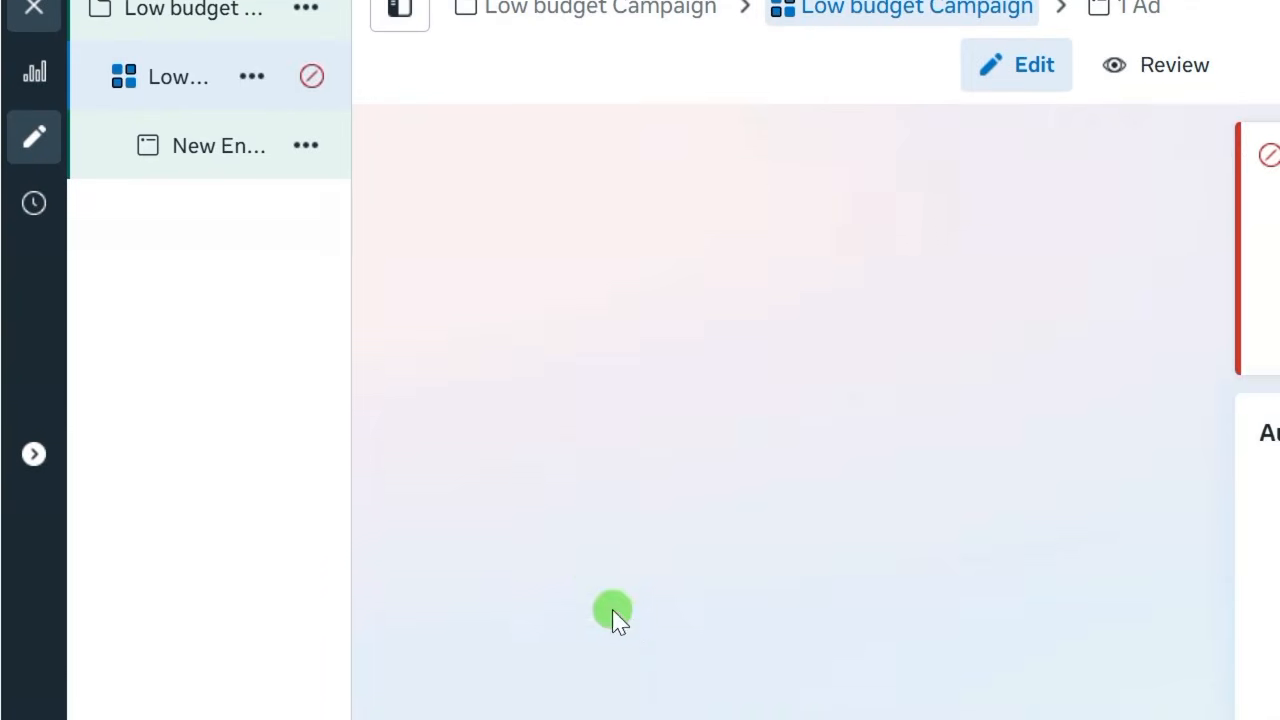
{"action": "scroll", "coordinate": [729, 514], "scroll_direction": "down", "scroll_amount": 5}
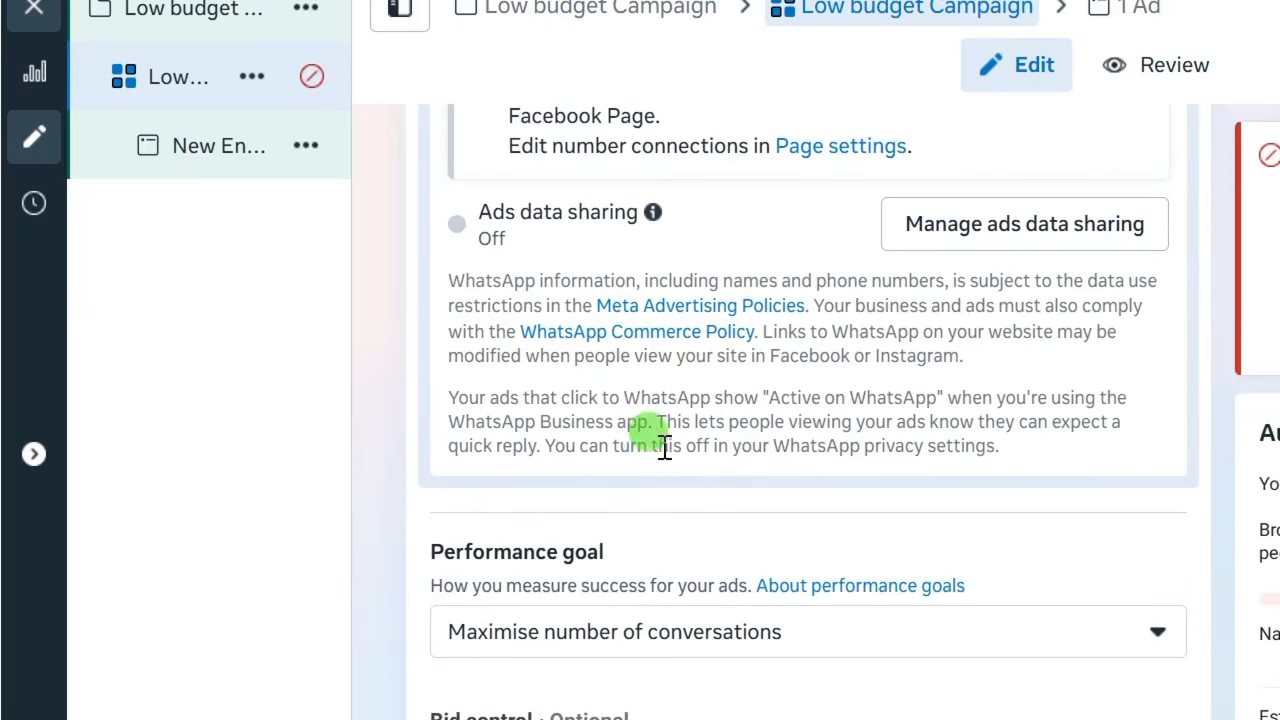
{"action": "scroll", "coordinate": [655, 450], "scroll_direction": "down", "scroll_amount": 2}
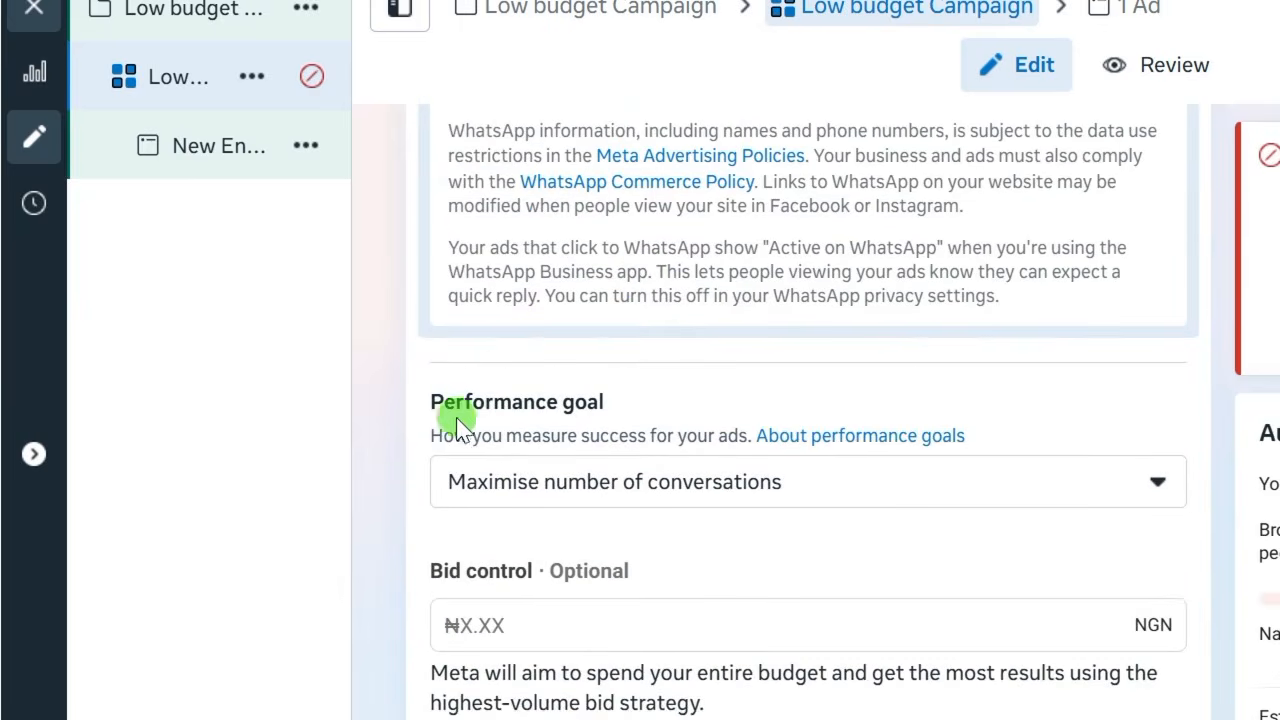
{"action": "scroll", "coordinate": [520, 519], "scroll_direction": "down", "scroll_amount": 2}
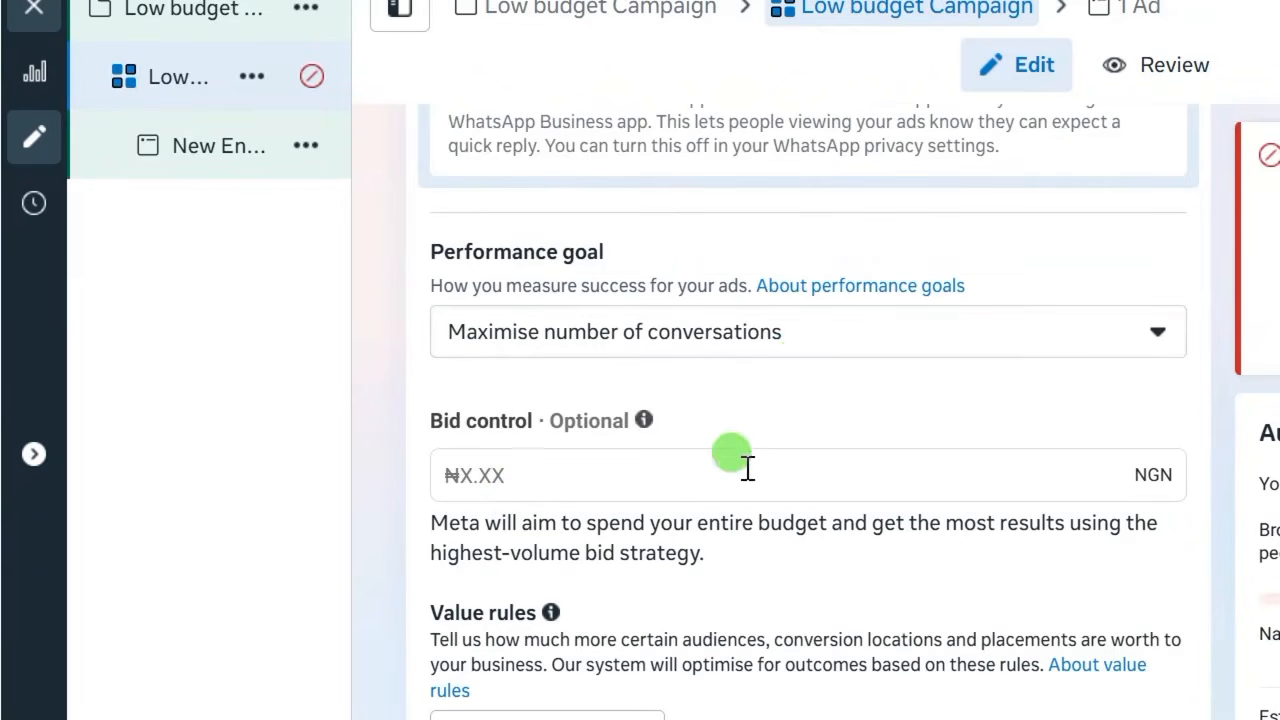
{"action": "scroll", "coordinate": [737, 457], "scroll_direction": "down", "scroll_amount": 6}
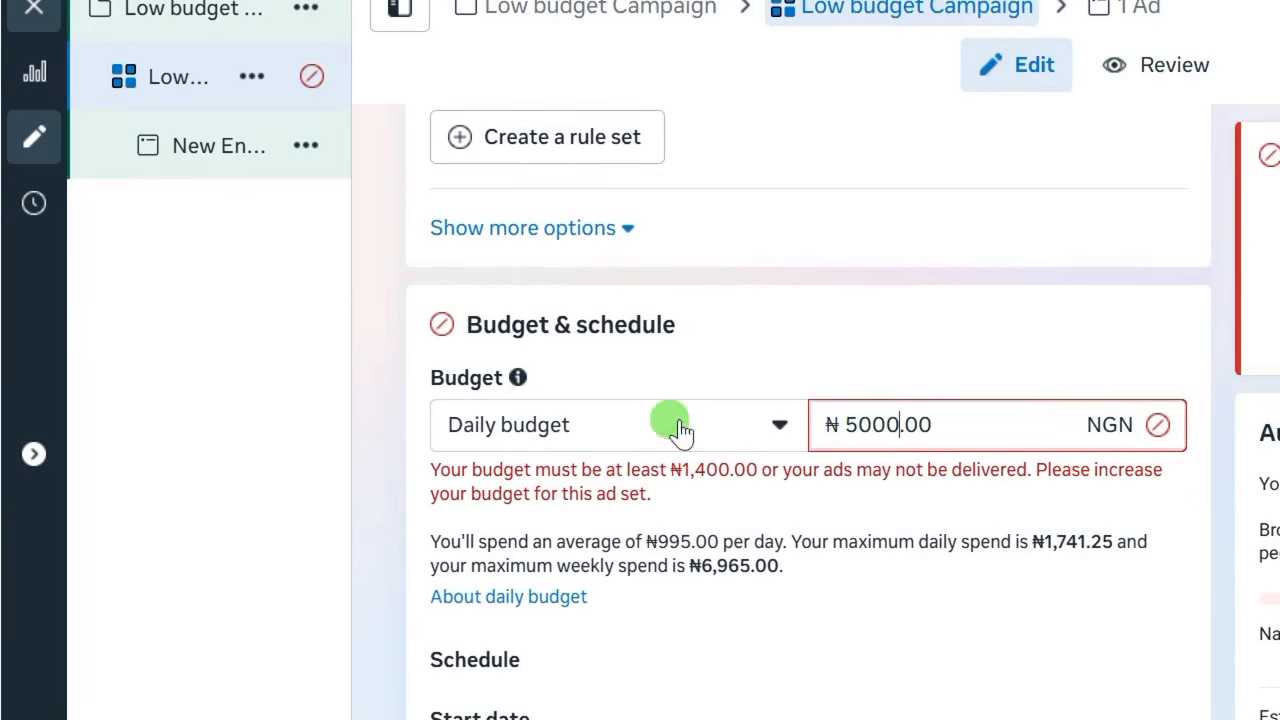
Schedule the ad set to start on 28 February 2026 at 06:00 WAT with no end date
{"action": "scroll", "coordinate": [540, 440], "scroll_direction": "down", "scroll_amount": 3}
{"action": "scroll", "coordinate": [523, 383], "scroll_direction": "down", "scroll_amount": 2}
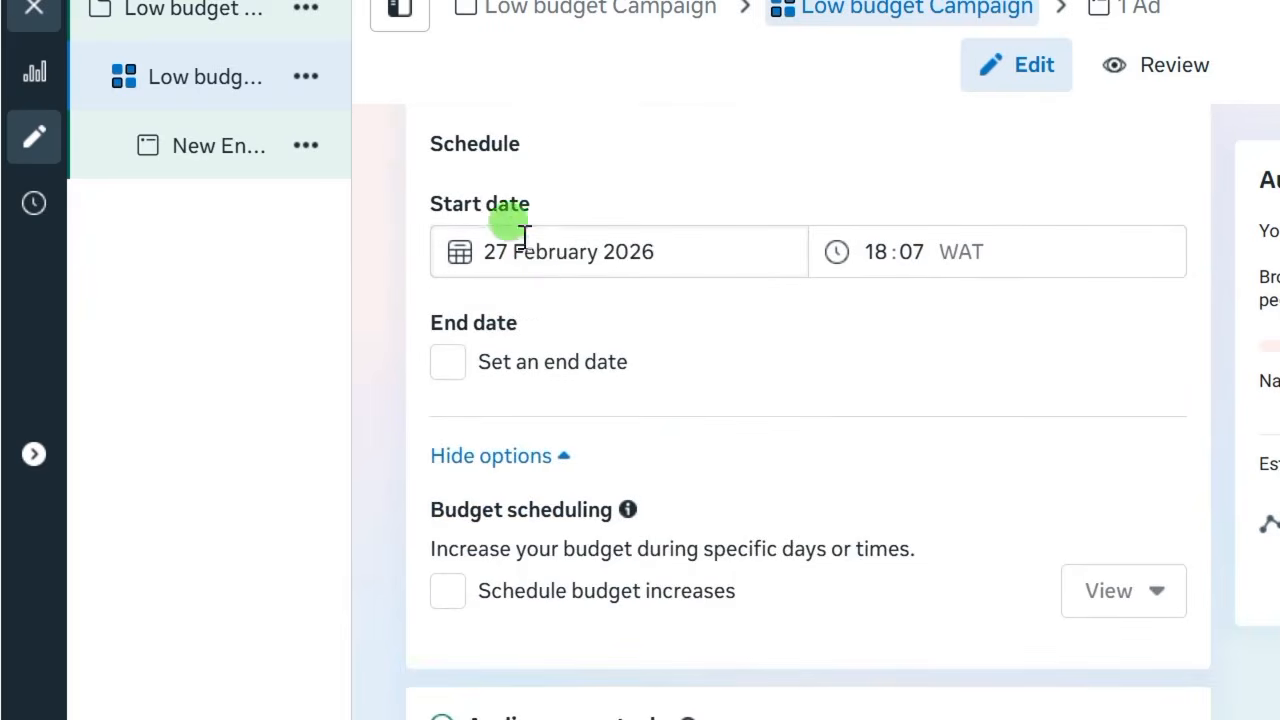
{"action": "left_click", "coordinate": [555, 277]}
{"action": "left_click", "coordinate": [760, 543]}
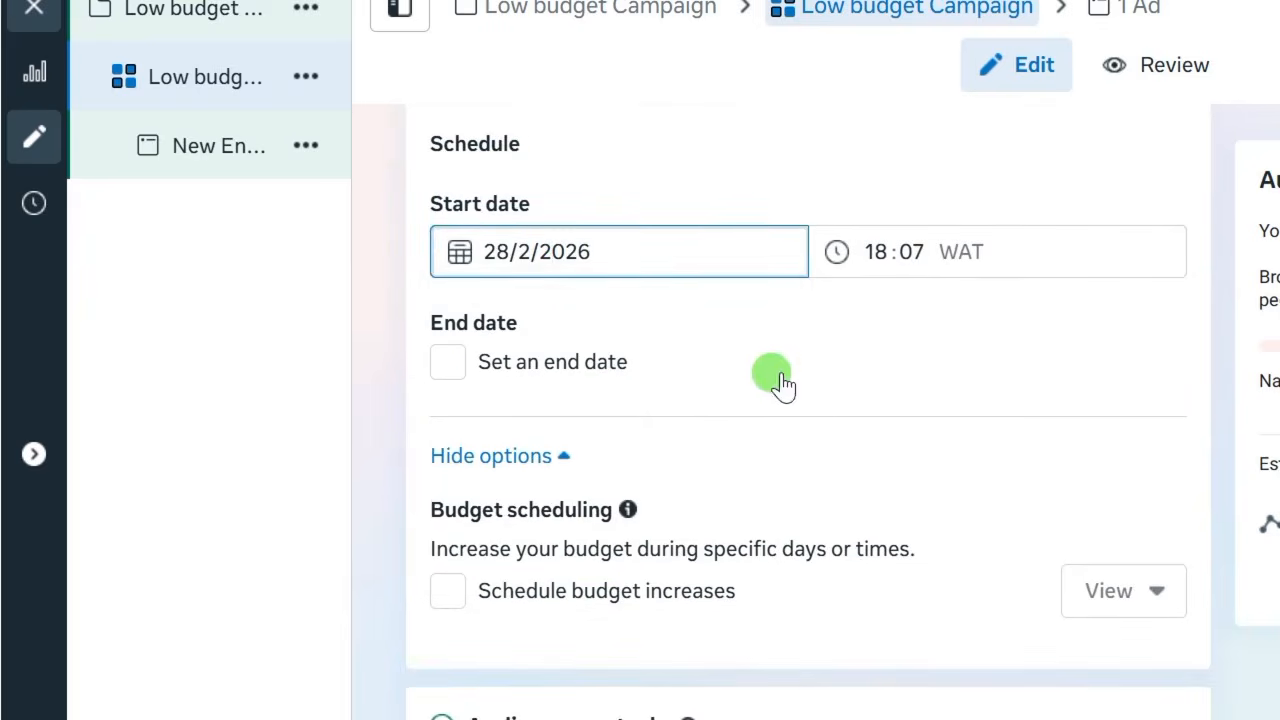
{"action": "left_click", "coordinate": [783, 385]}
{"action": "left_click", "coordinate": [881, 235]}
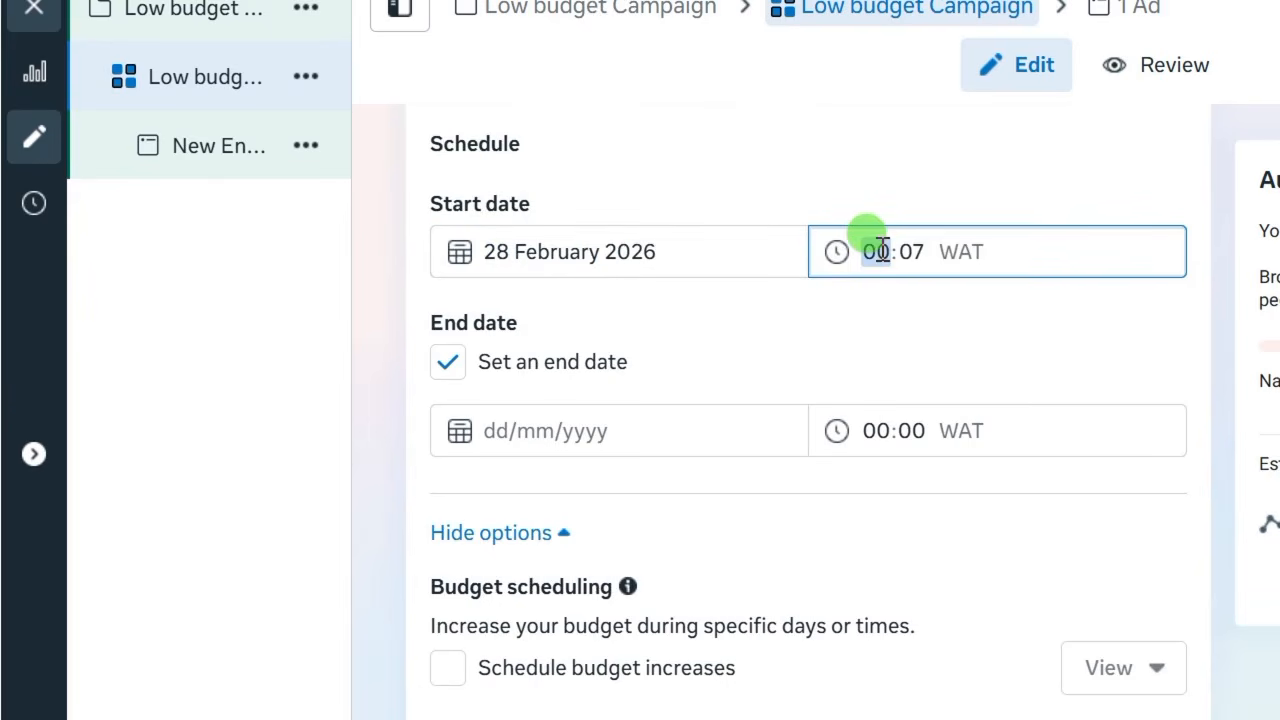
{"action": "type", "text": "6"}
{"action": "left_click", "coordinate": [903, 250]}
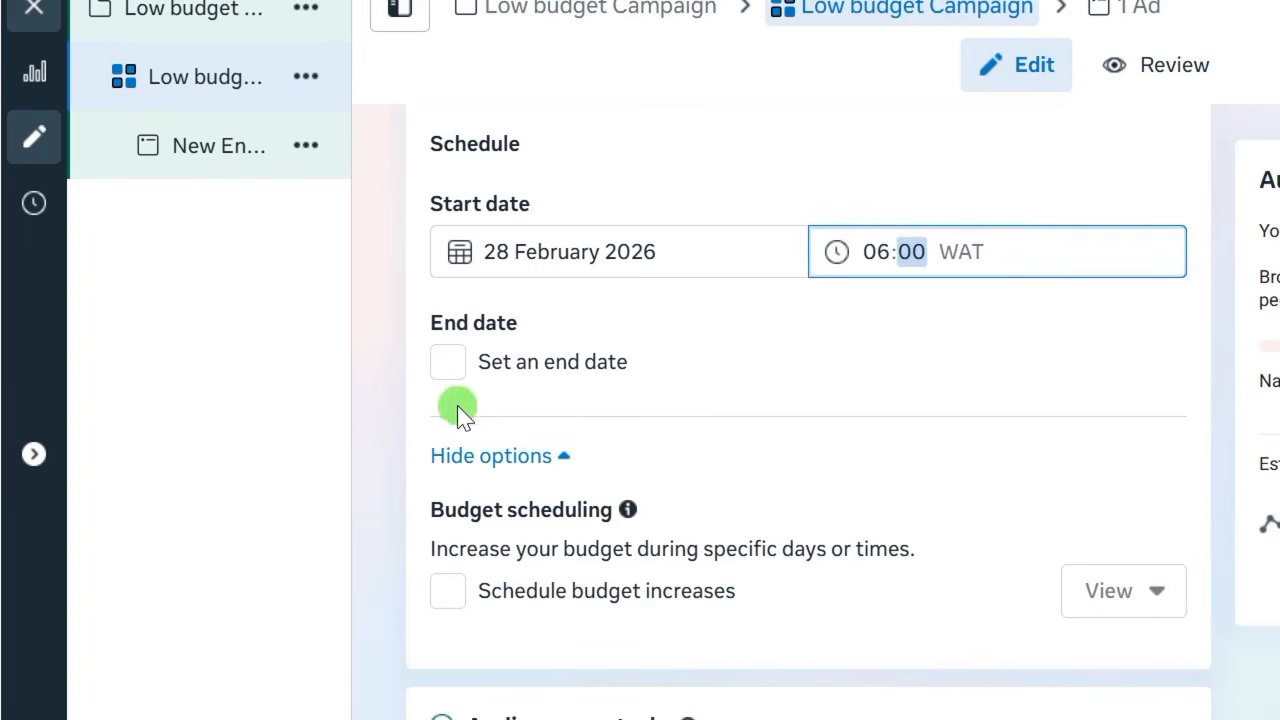
{"action": "left_click", "coordinate": [408, 412]}
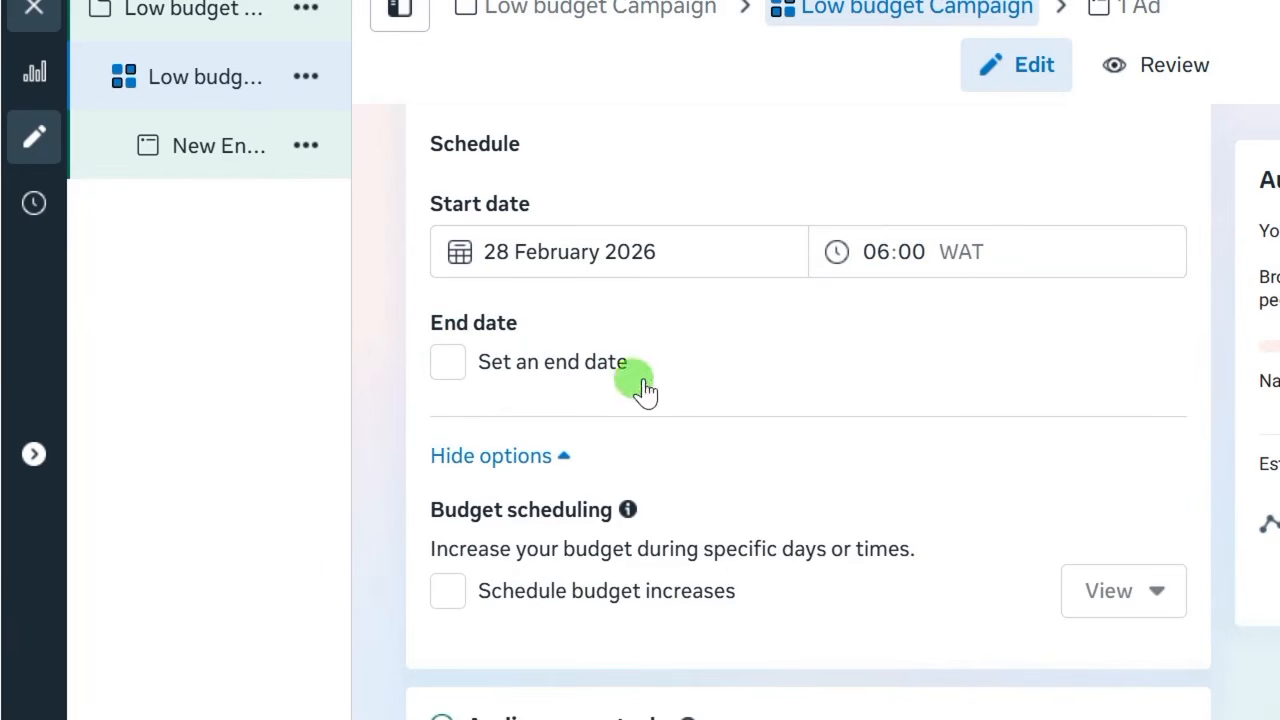
Apply a saved audience targeting men aged 25-58 in the ad set's audience controls
{"action": "scroll", "coordinate": [620, 395], "scroll_direction": "down", "scroll_amount": 5}
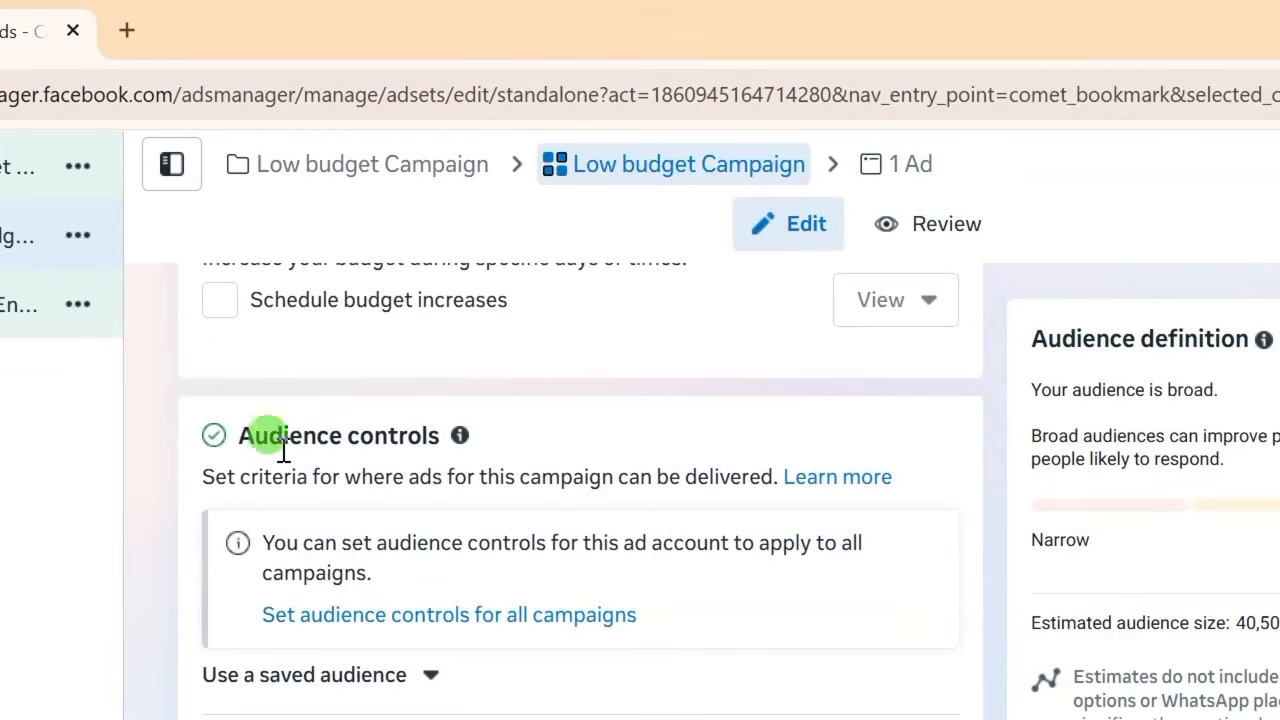
{"action": "scroll", "coordinate": [373, 590], "scroll_direction": "down", "scroll_amount": 2}
{"action": "mouse_move", "coordinate": [301, 586]}
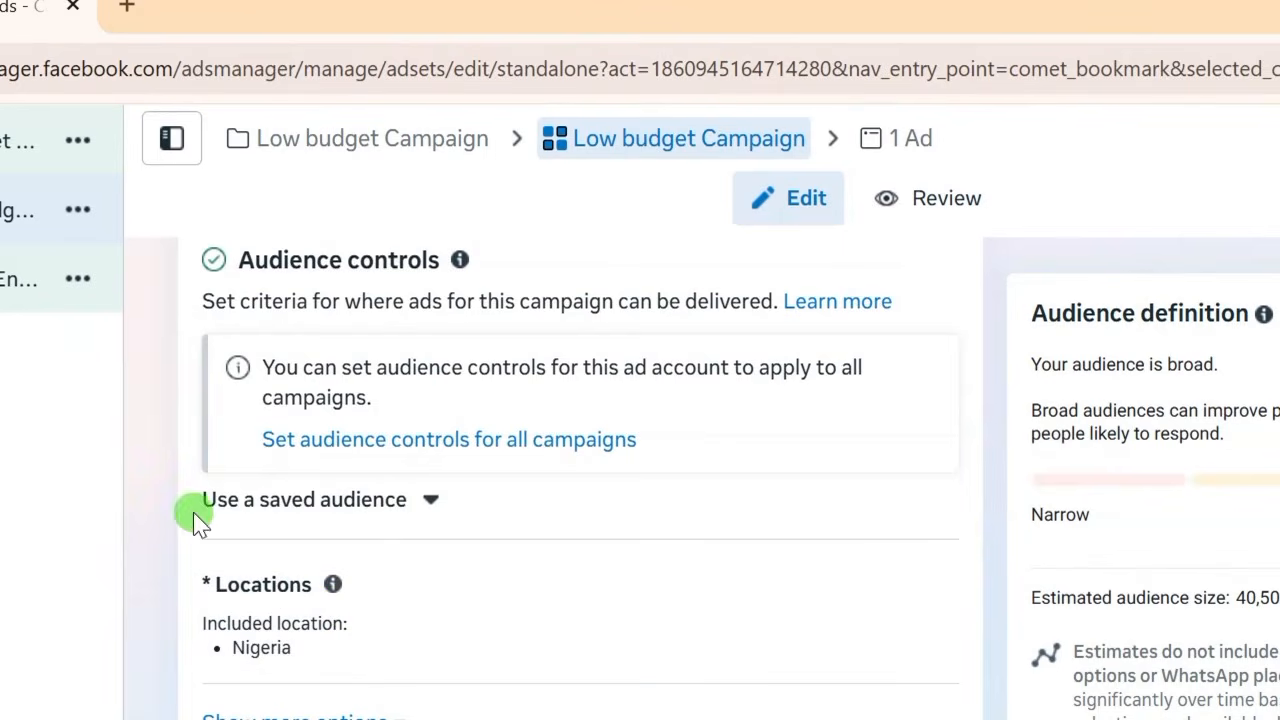
{"action": "left_click", "coordinate": [430, 503]}
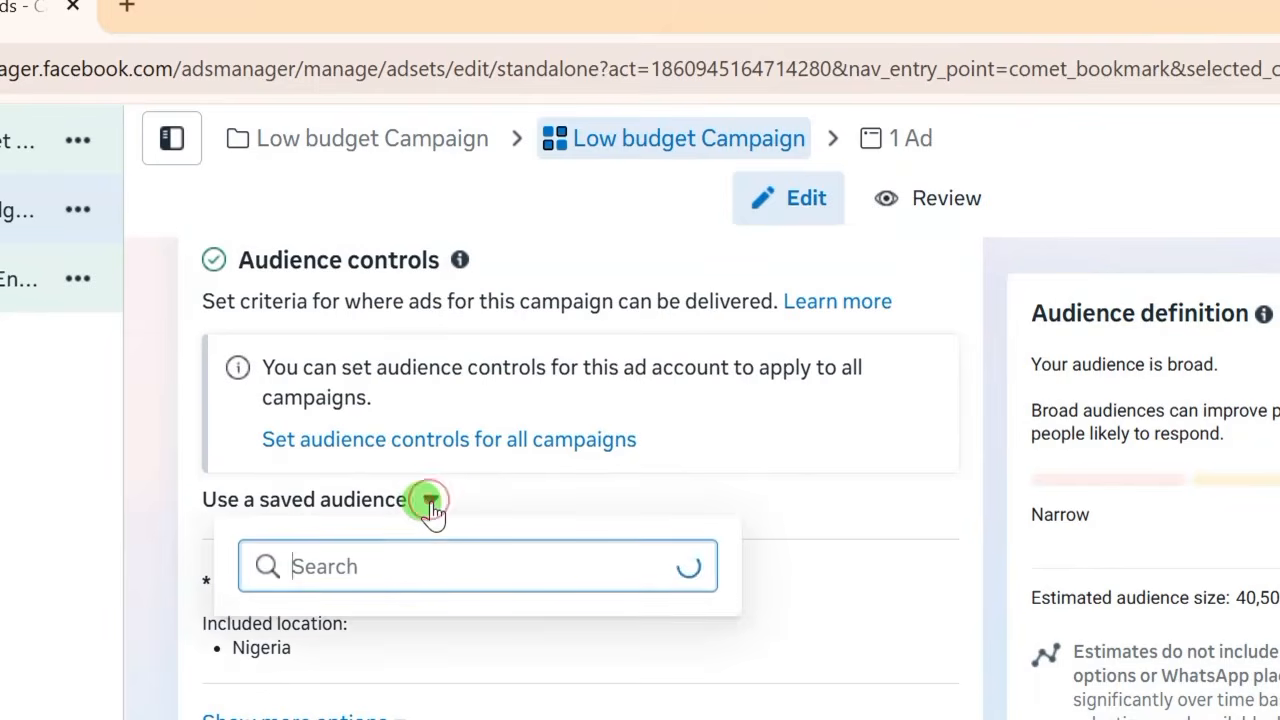
{"action": "left_click", "coordinate": [385, 633]}
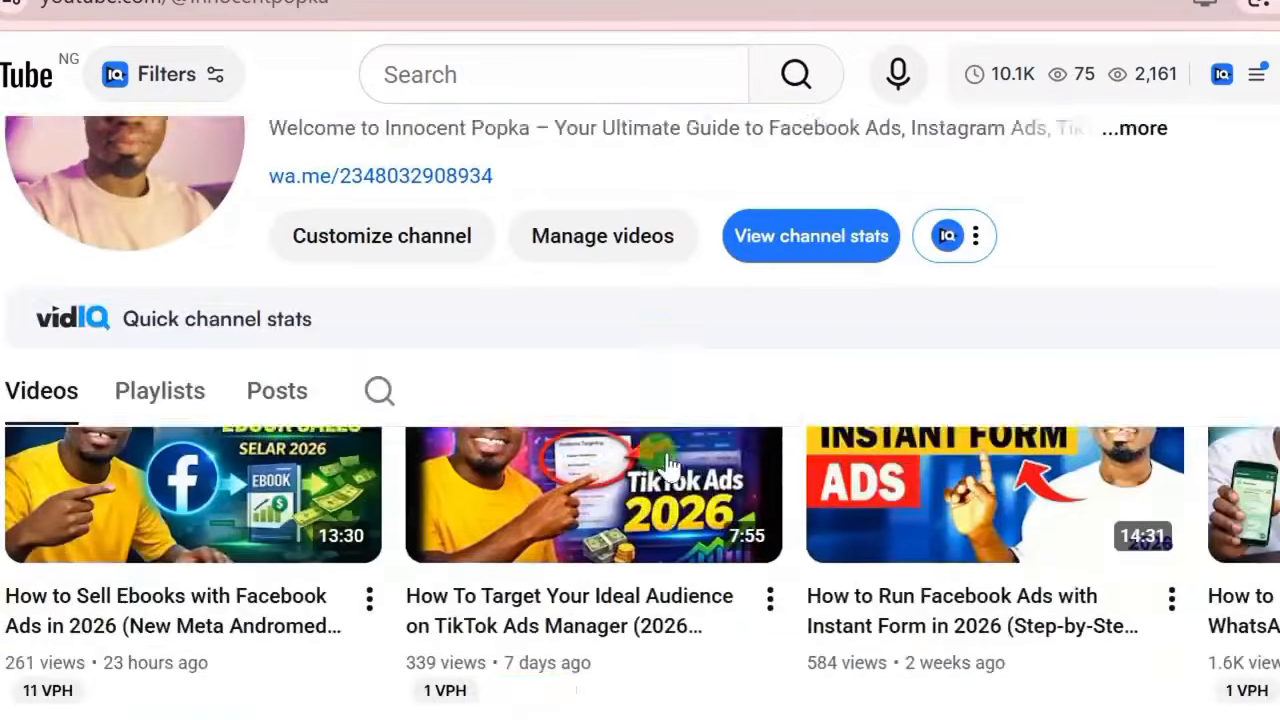
Switch to the YouTube channel page and look through its list of ad tutorial videos
{"action": "scroll", "coordinate": [674, 580], "scroll_direction": "down", "scroll_amount": 10}
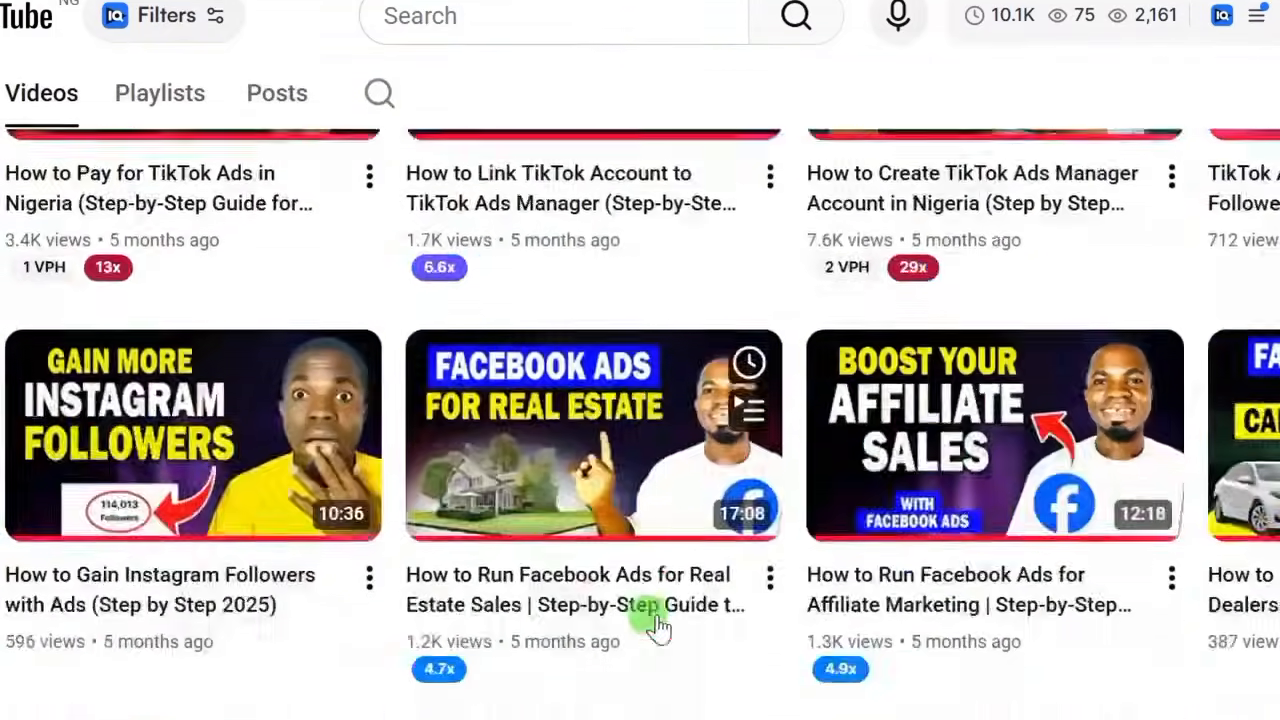
{"action": "scroll", "coordinate": [658, 625], "scroll_direction": "down", "scroll_amount": 10}
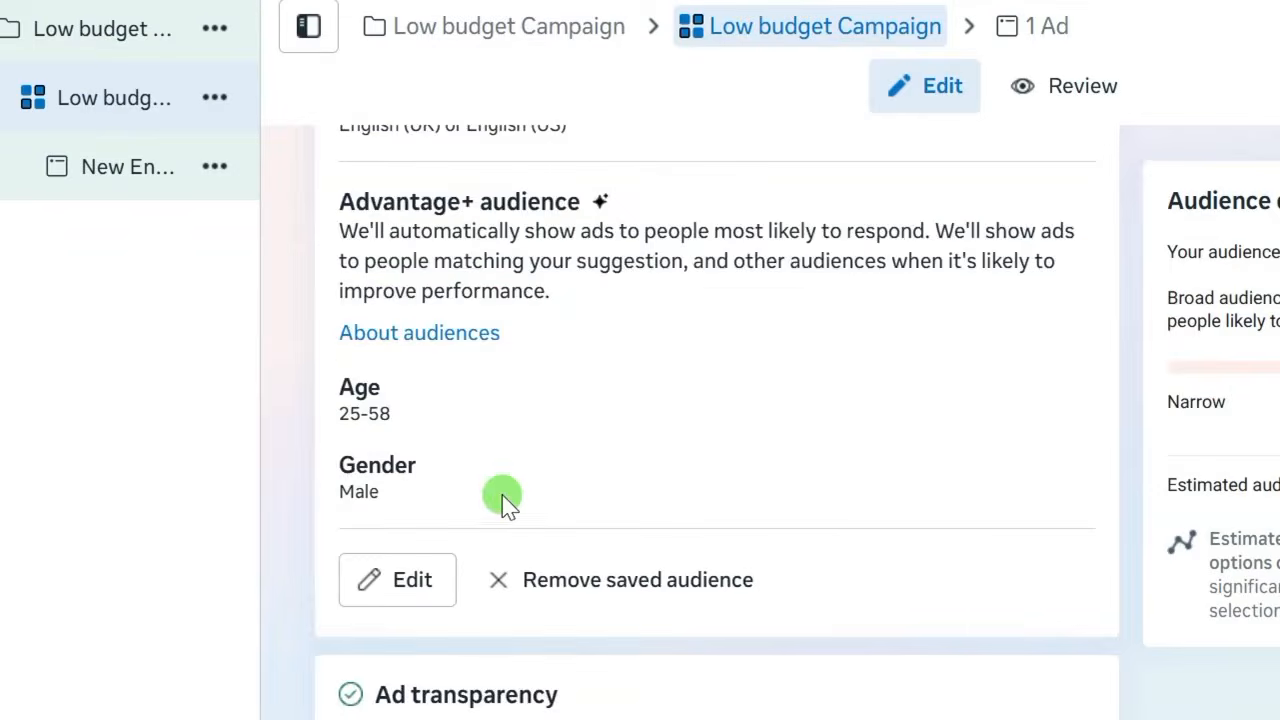
Switch the ad set to manual placements and exclude the Audience Network and WhatsApp platforms, keeping Facebook and Instagram
{"action": "scroll", "coordinate": [506, 500], "scroll_direction": "down", "scroll_amount": 10}
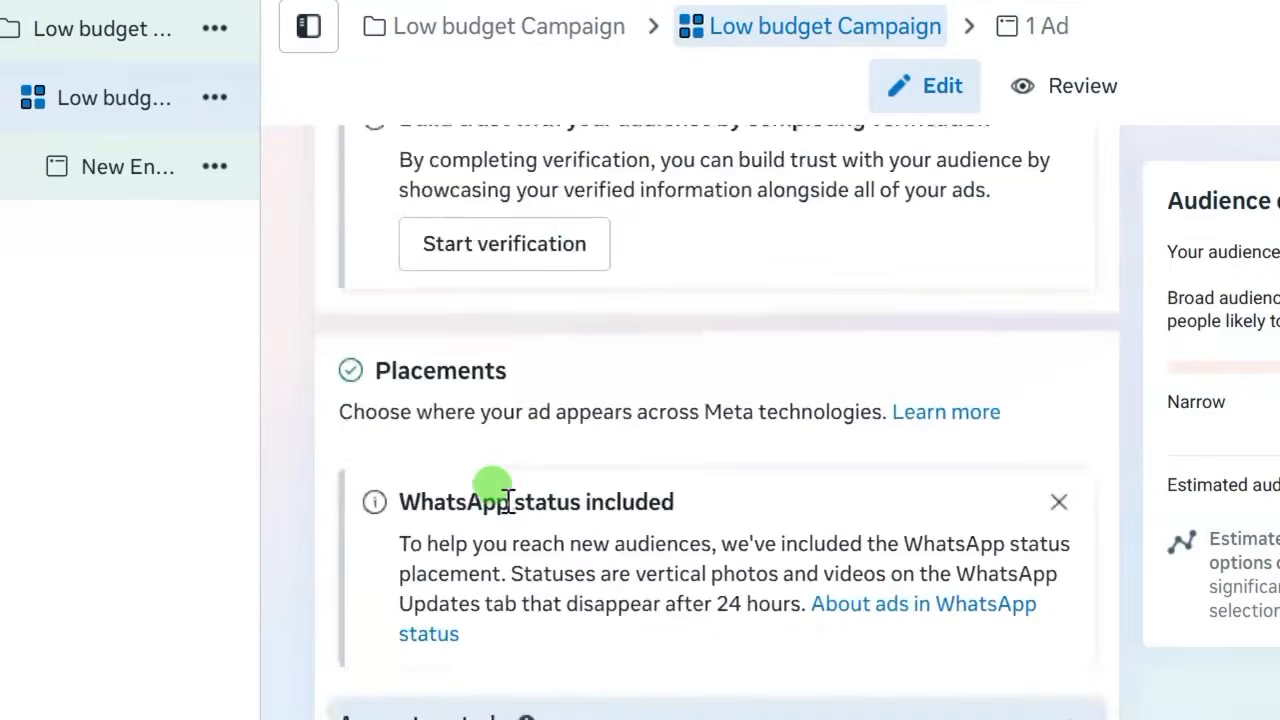
{"action": "scroll", "coordinate": [491, 480], "scroll_direction": "down", "scroll_amount": 2}
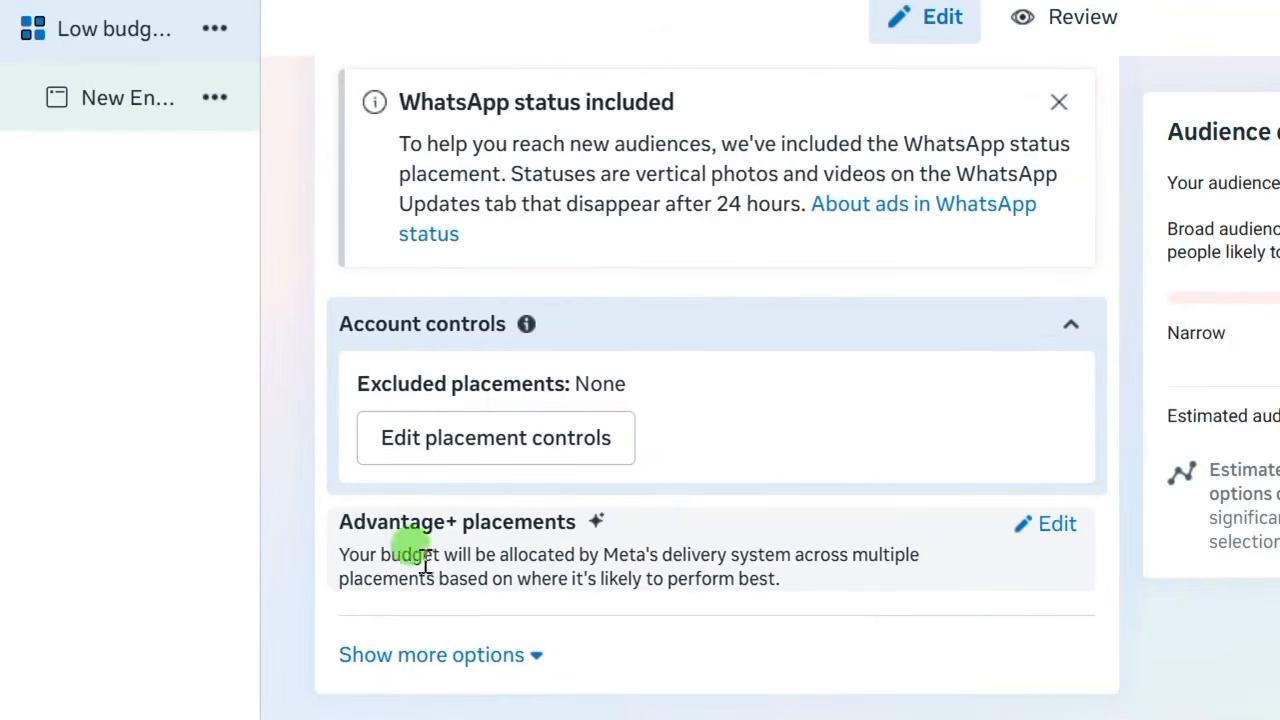
{"action": "left_click", "coordinate": [1020, 530]}
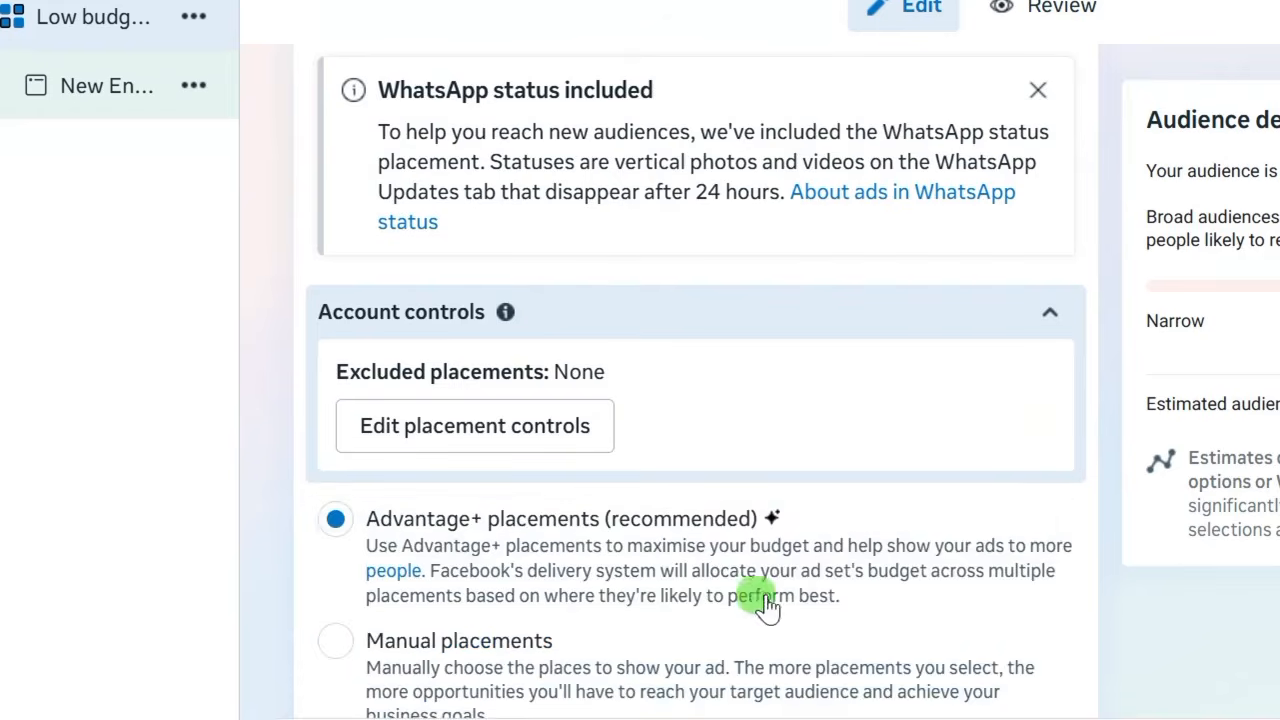
{"action": "scroll", "coordinate": [700, 590], "scroll_direction": "down", "scroll_amount": 2}
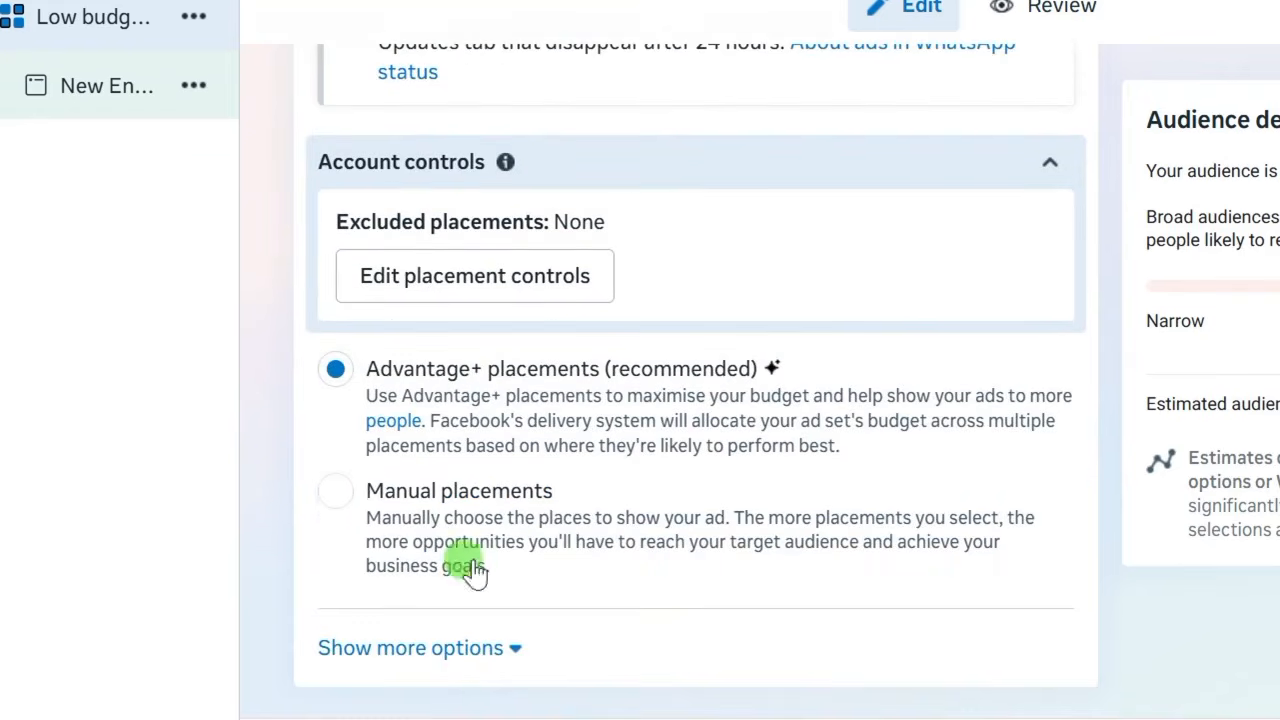
{"action": "left_click", "coordinate": [338, 490]}
{"action": "scroll", "coordinate": [537, 457], "scroll_direction": "down", "scroll_amount": 7}
{"action": "left_click", "coordinate": [838, 305]}
{"action": "left_click", "coordinate": [587, 352]}
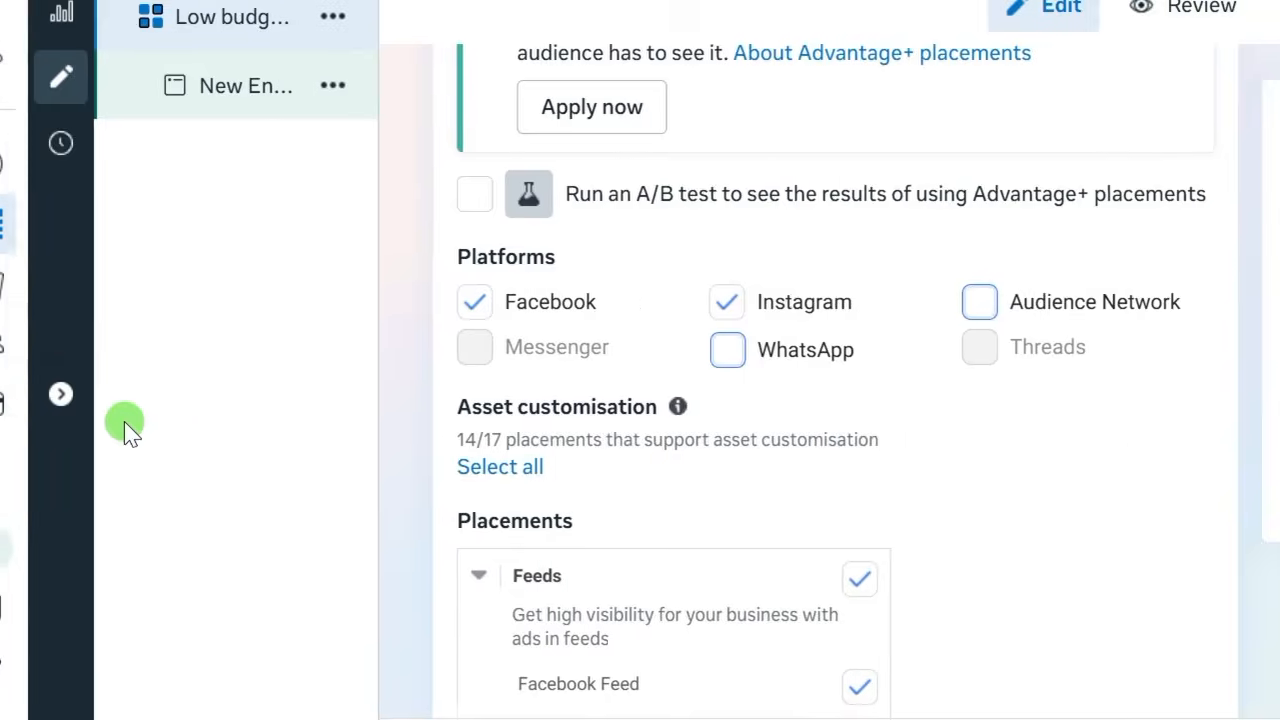
{"action": "scroll", "coordinate": [520, 590], "scroll_direction": "down", "scroll_amount": 5}
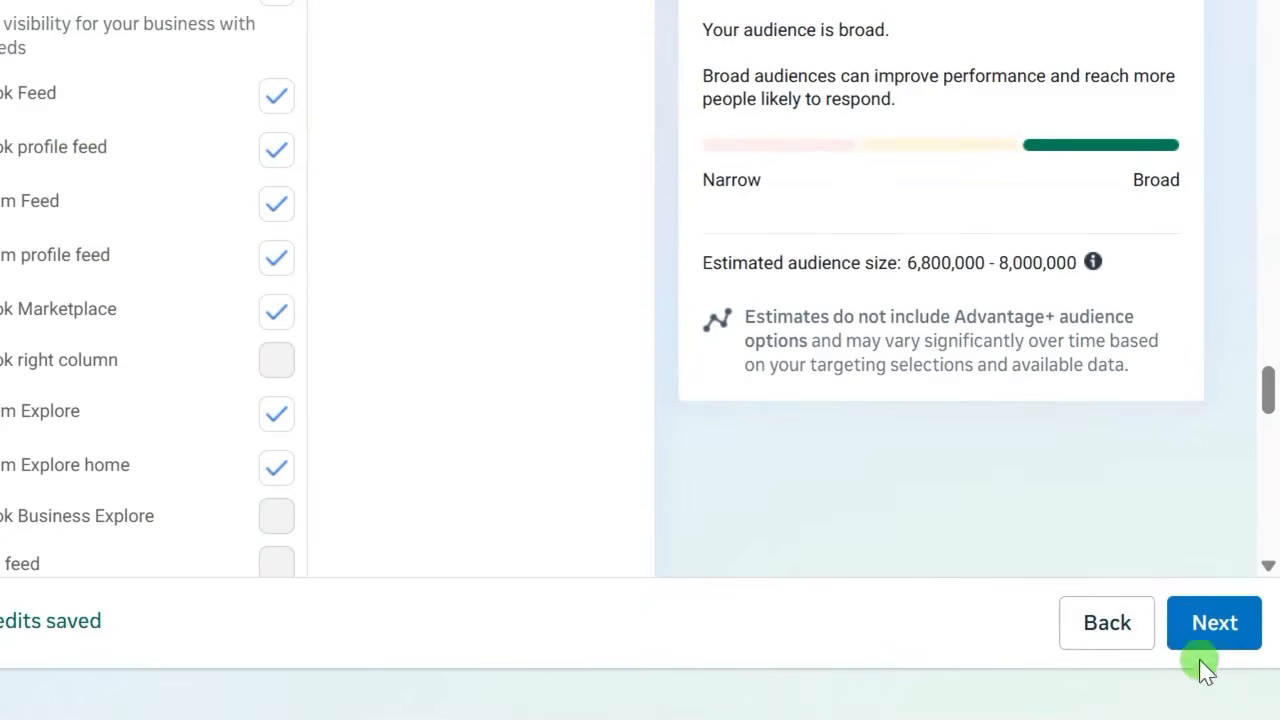
Proceed to the ad level and name the ad "Low budget Campaign"
{"action": "left_click", "coordinate": [1215, 623]}
{"action": "left_click", "coordinate": [520, 388]}
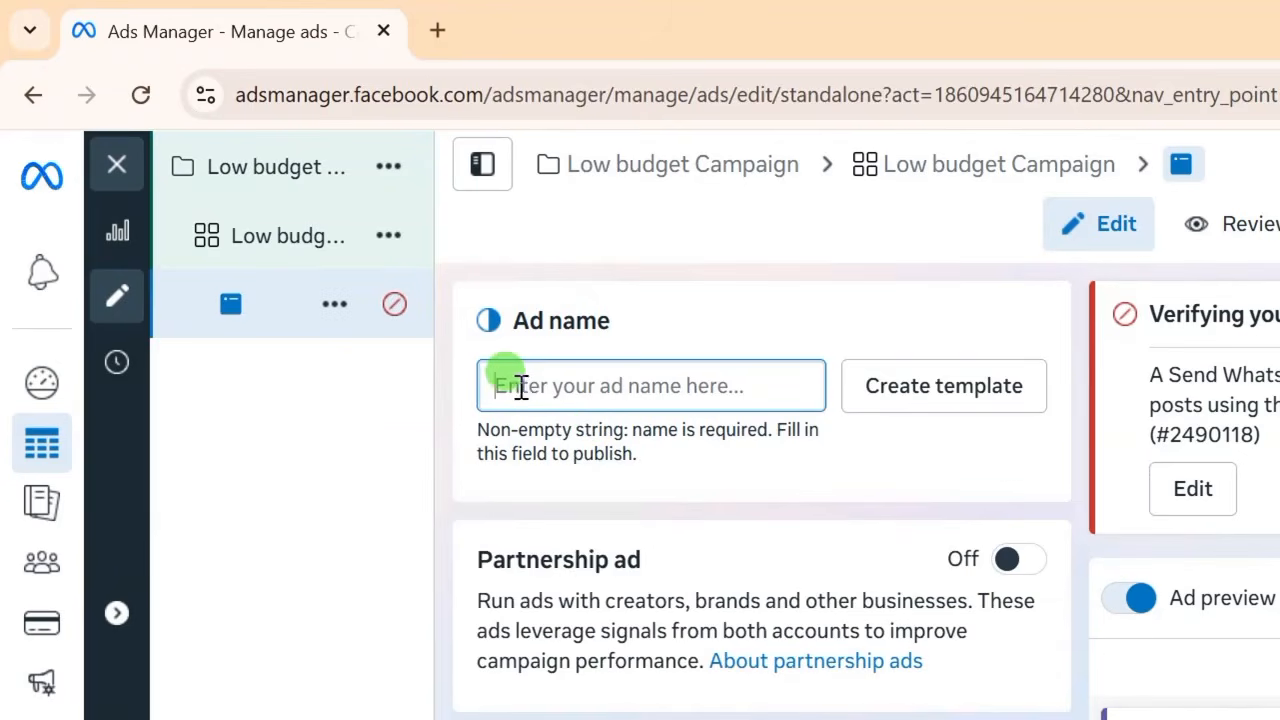
{"action": "right_click", "coordinate": [510, 385]}
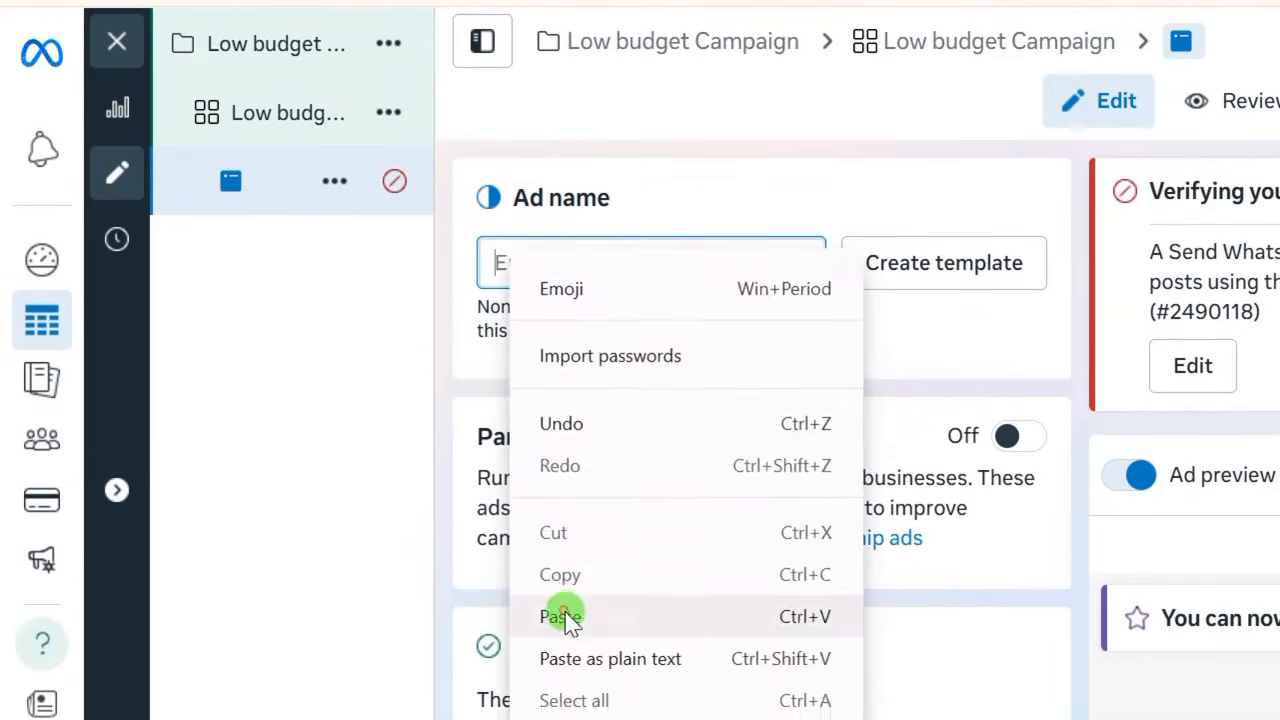
{"action": "left_click", "coordinate": [563, 609]}
Set the ad setup to use existing posts and turn off multi-advertiser ads
{"action": "scroll", "coordinate": [708, 371], "scroll_direction": "down", "scroll_amount": 6}
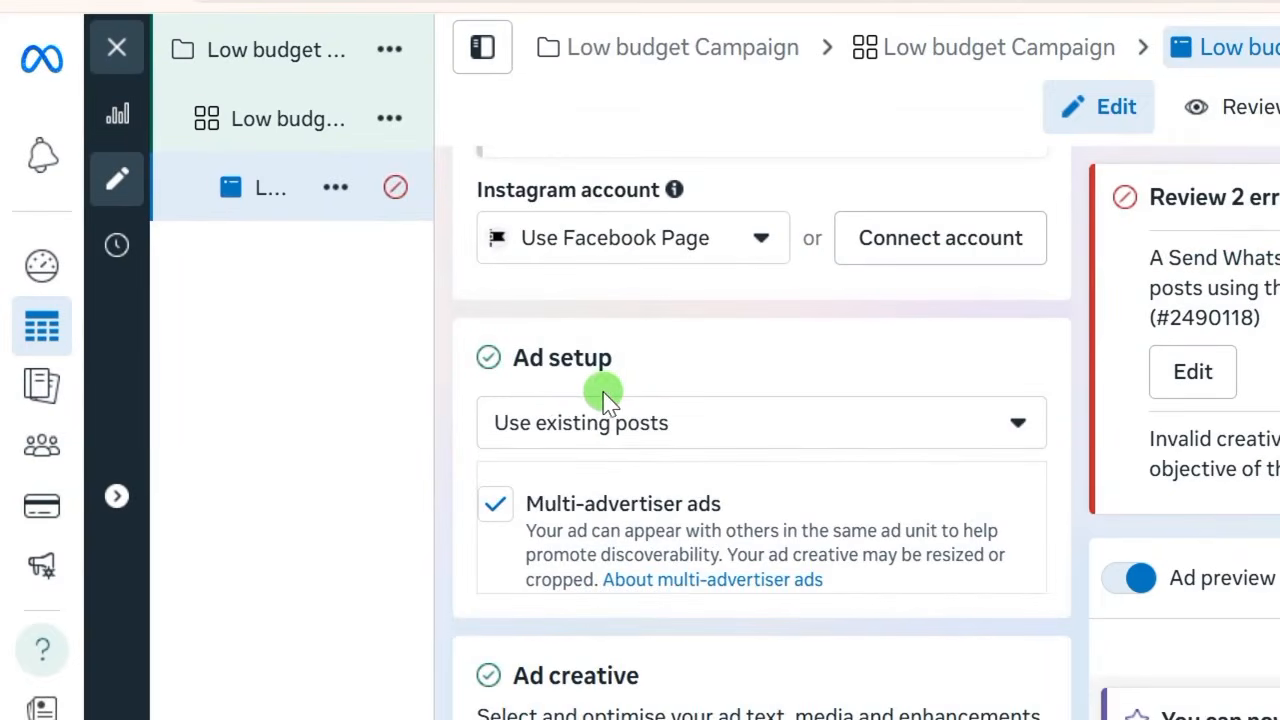
{"action": "left_click", "coordinate": [1016, 424]}
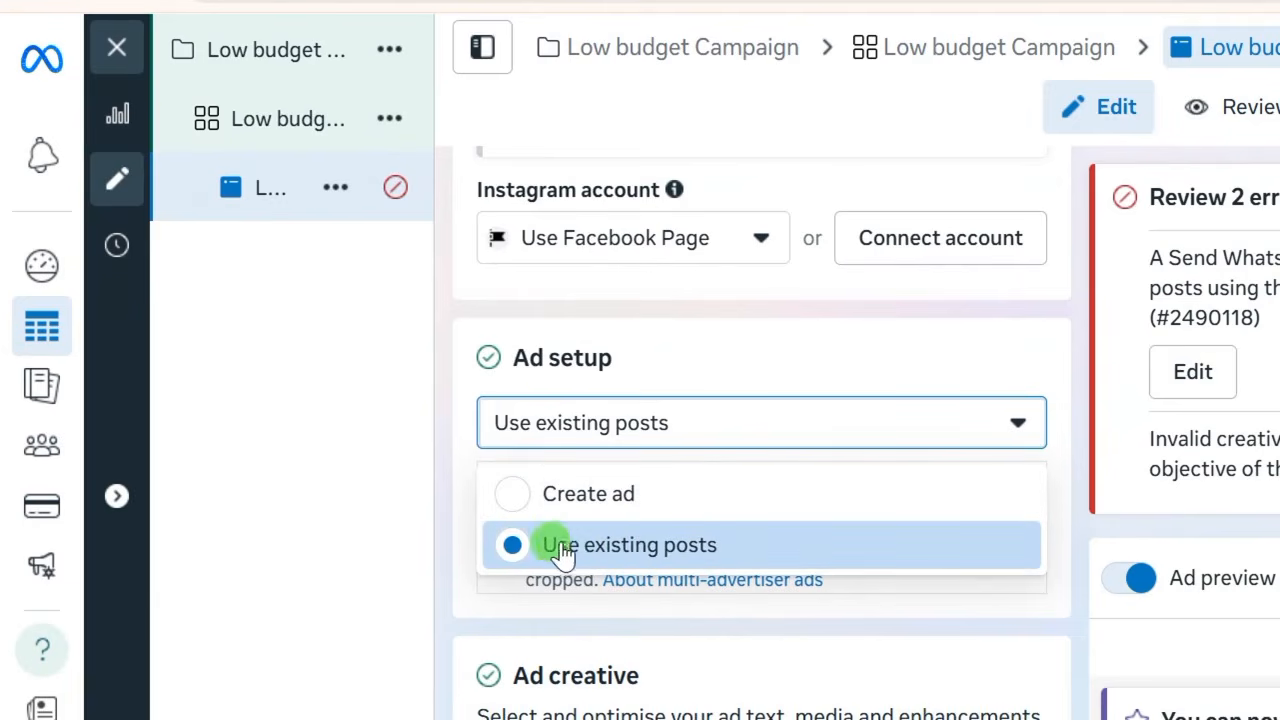
{"action": "left_click", "coordinate": [592, 553]}
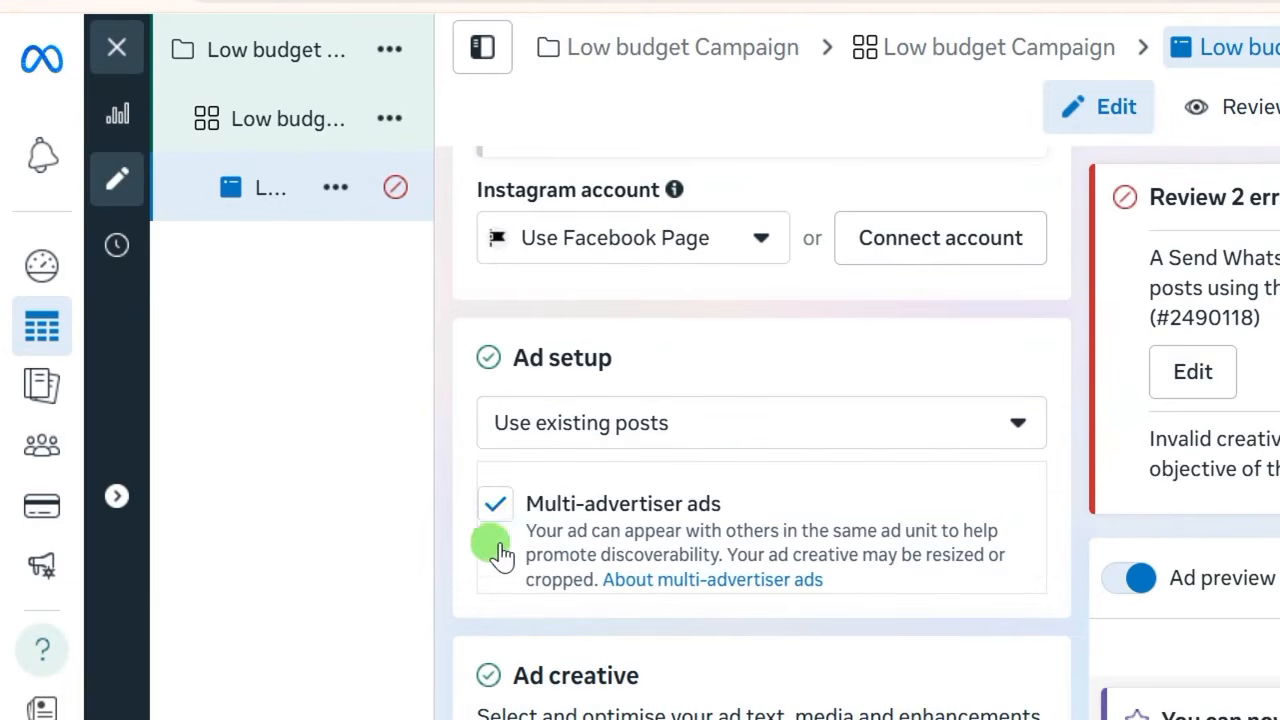
{"action": "scroll", "coordinate": [475, 555], "scroll_direction": "up", "scroll_amount": 3}
{"action": "scroll", "coordinate": [475, 555], "scroll_direction": "down", "scroll_amount": 3}
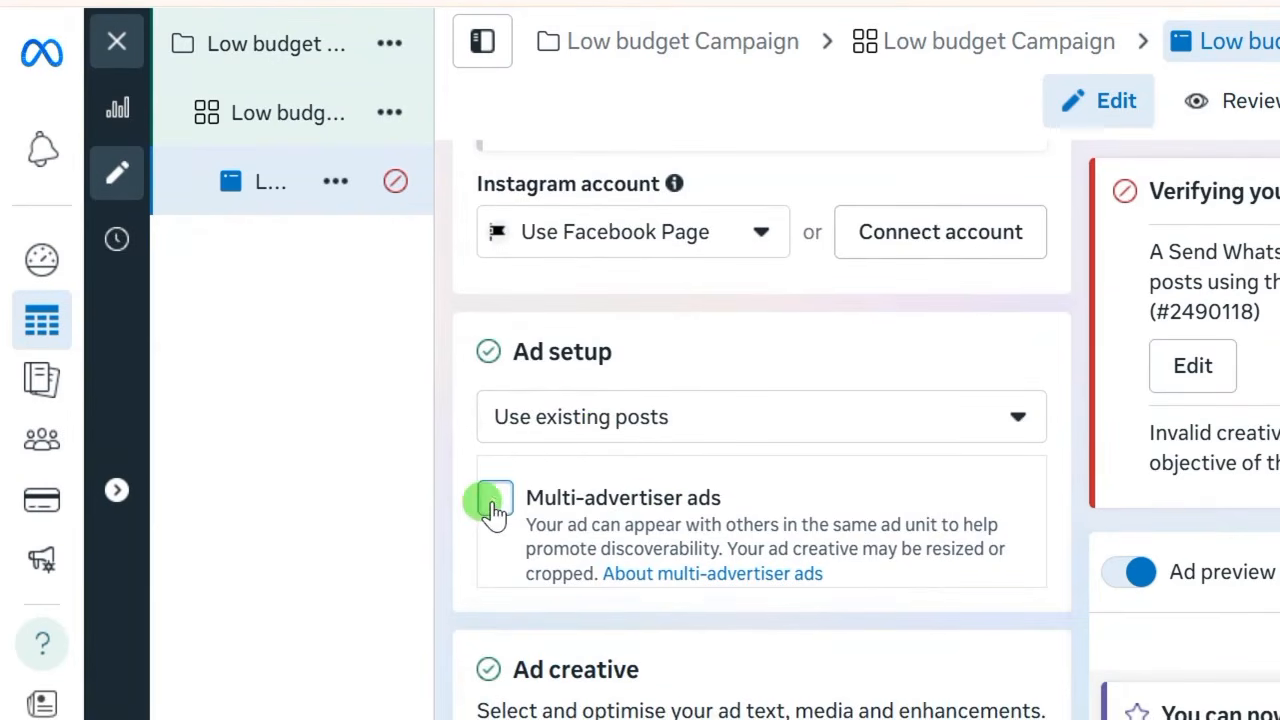
Choose the published Facebook post about the Tokunbo Toyota Camry XLE 2012 as the ad creative
{"action": "scroll", "coordinate": [493, 510], "scroll_direction": "down", "scroll_amount": 3}
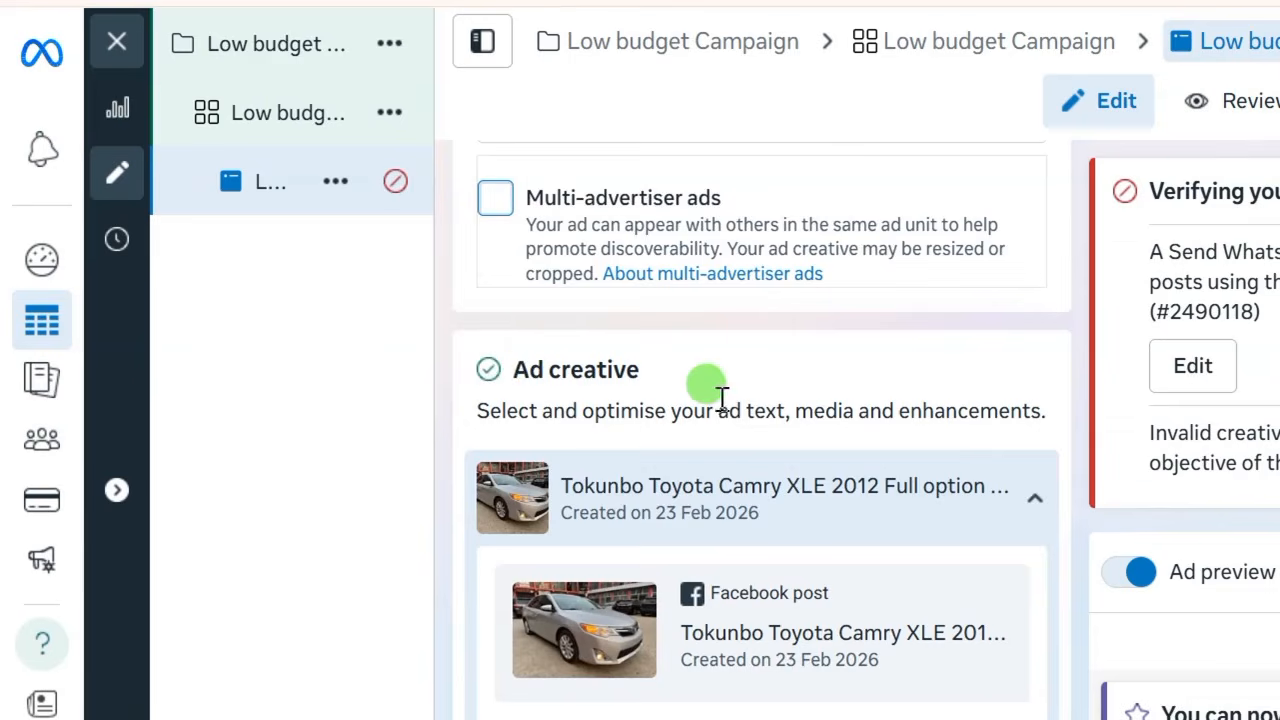
{"action": "scroll", "coordinate": [486, 491], "scroll_direction": "down", "scroll_amount": 5}
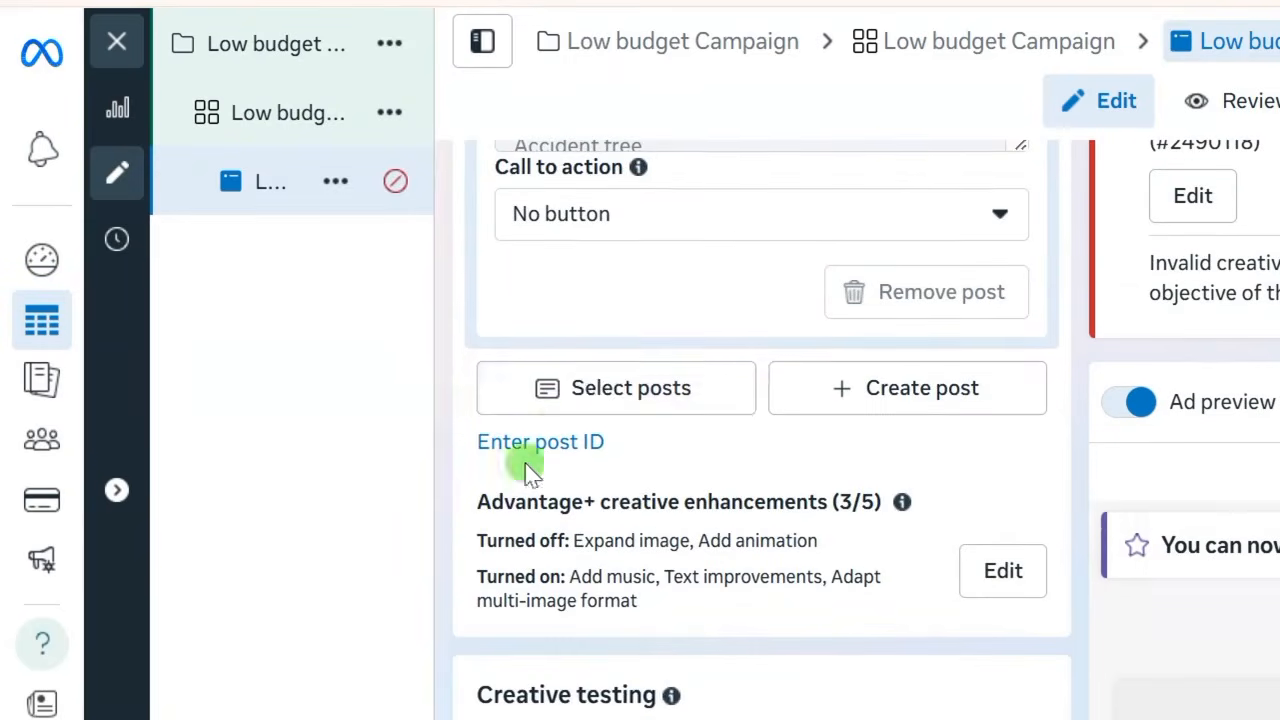
{"action": "left_click", "coordinate": [605, 396]}
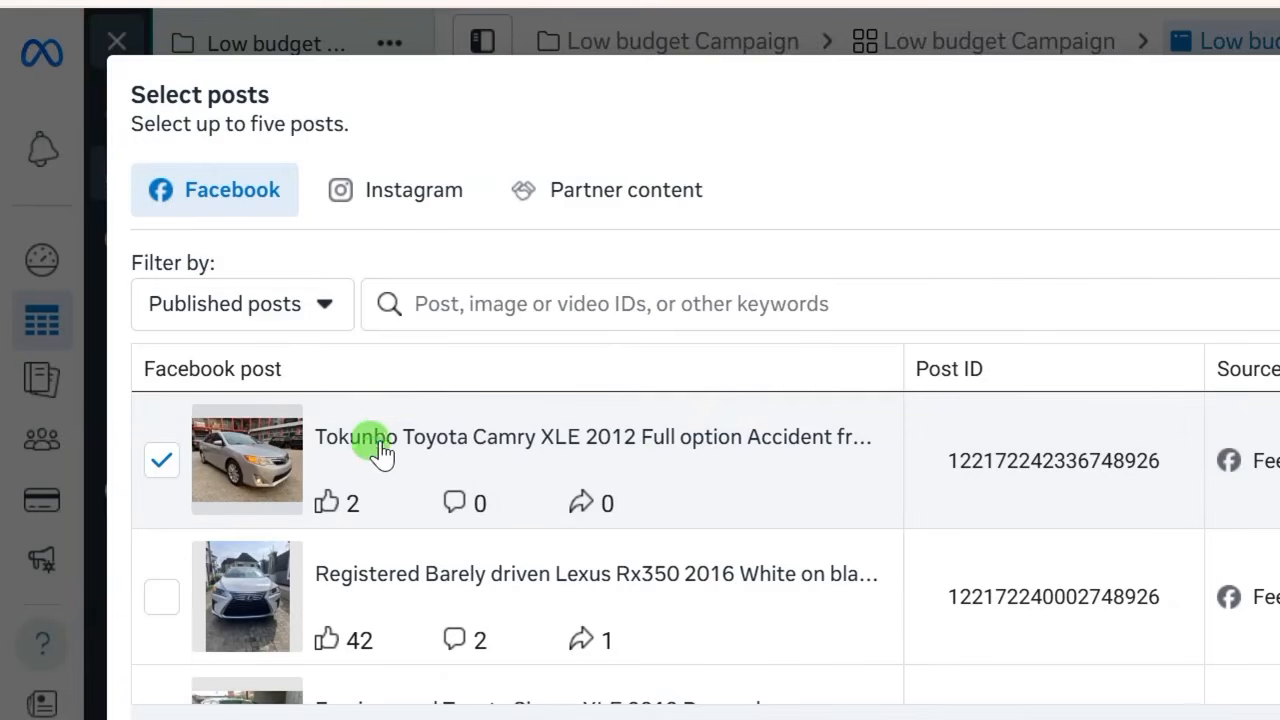
{"action": "left_click", "coordinate": [383, 458]}
{"action": "left_click", "coordinate": [383, 461]}
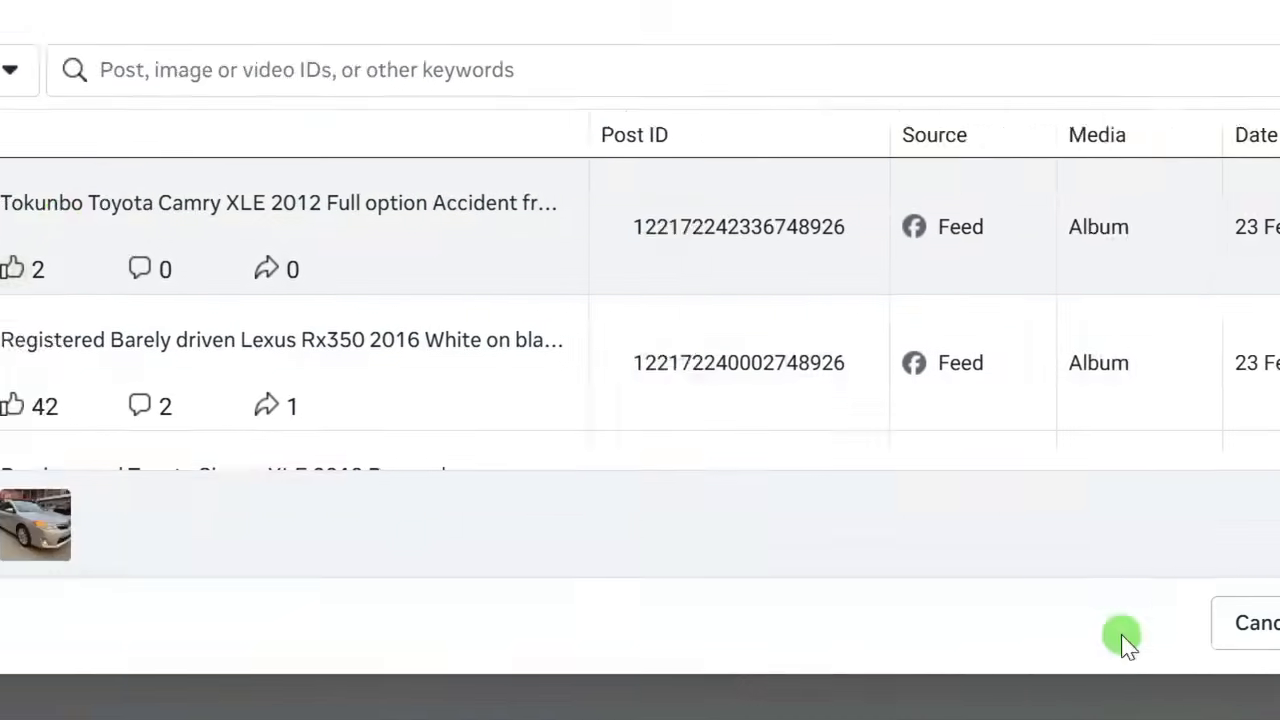
{"action": "left_click", "coordinate": [1077, 628]}
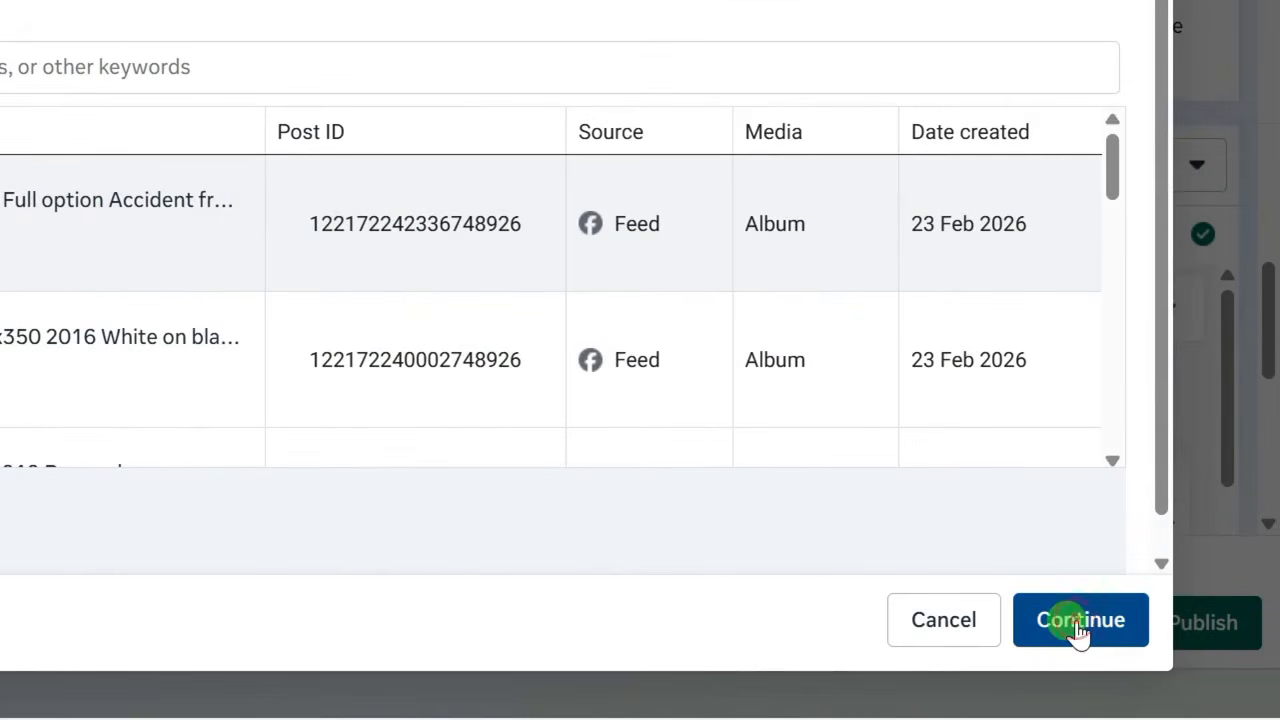
Set the post's call to action to "Send WhatsApp message" and update the post with that button
{"action": "scroll", "coordinate": [266, 410], "scroll_direction": "down", "scroll_amount": 1}
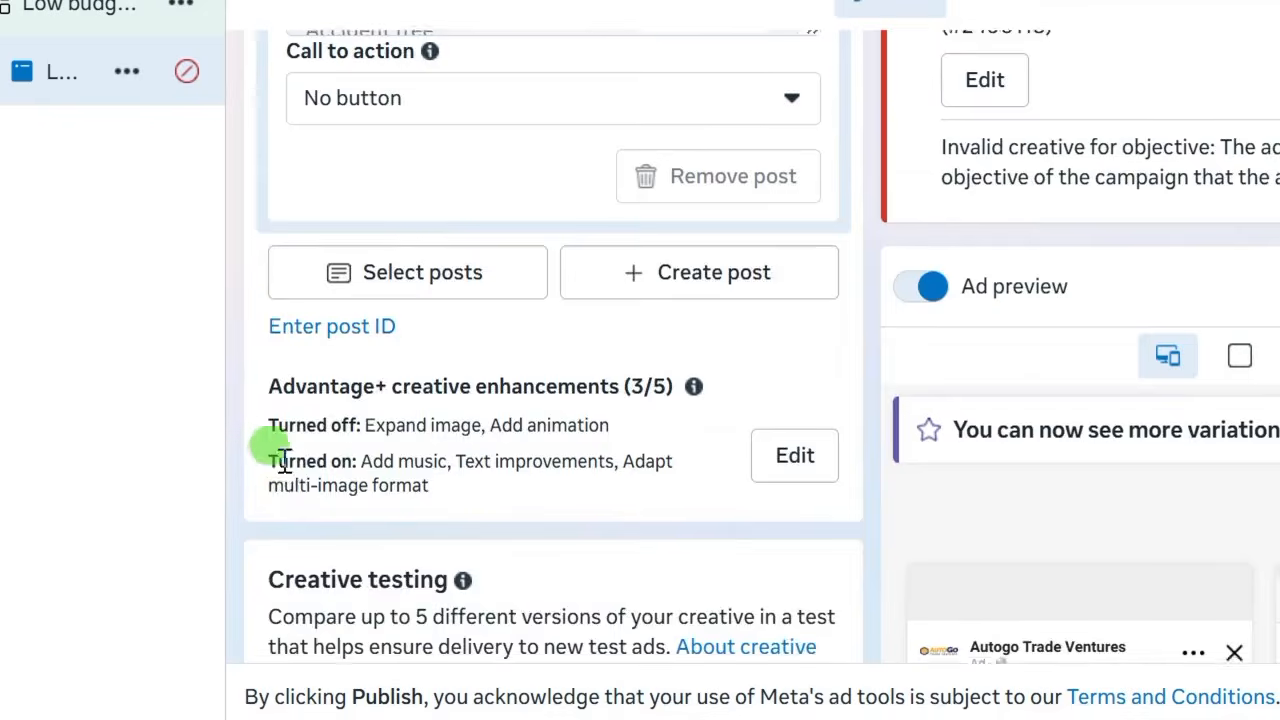
{"action": "scroll", "coordinate": [271, 444], "scroll_direction": "up", "scroll_amount": 2}
{"action": "scroll", "coordinate": [276, 436], "scroll_direction": "up", "scroll_amount": 1}
{"action": "scroll", "coordinate": [276, 424], "scroll_direction": "down", "scroll_amount": 1}
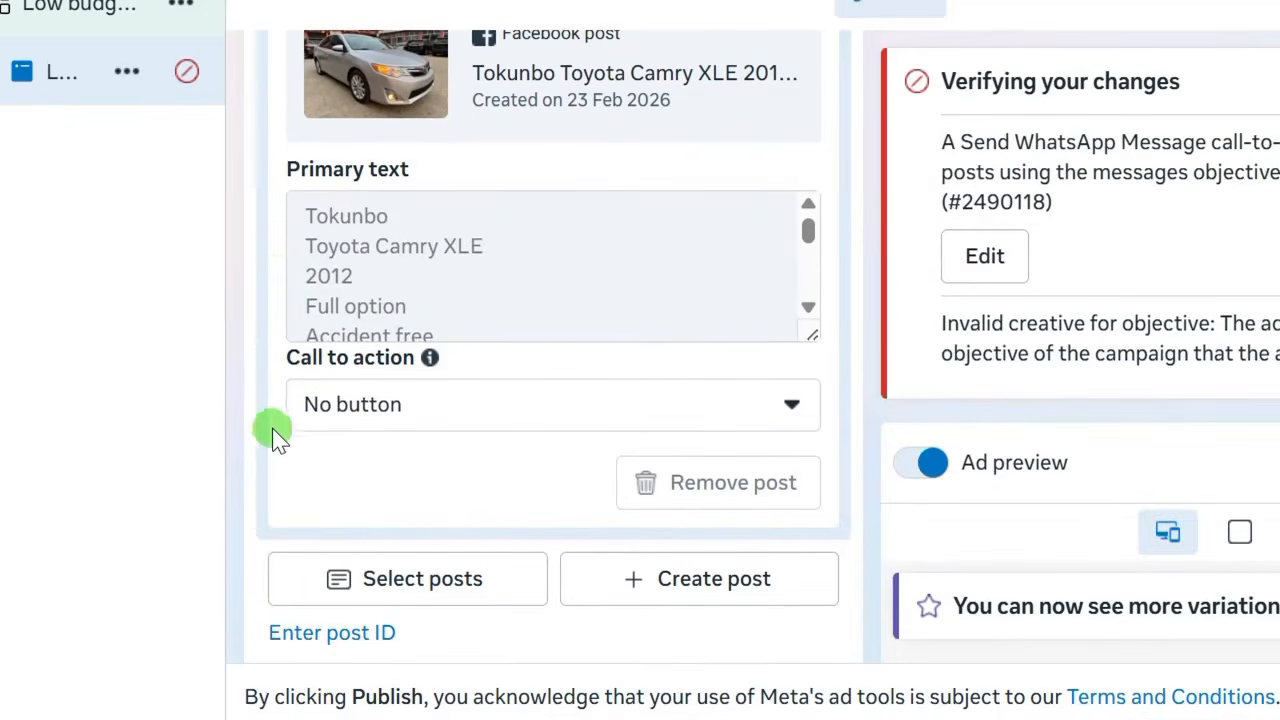
{"action": "left_click", "coordinate": [790, 410]}
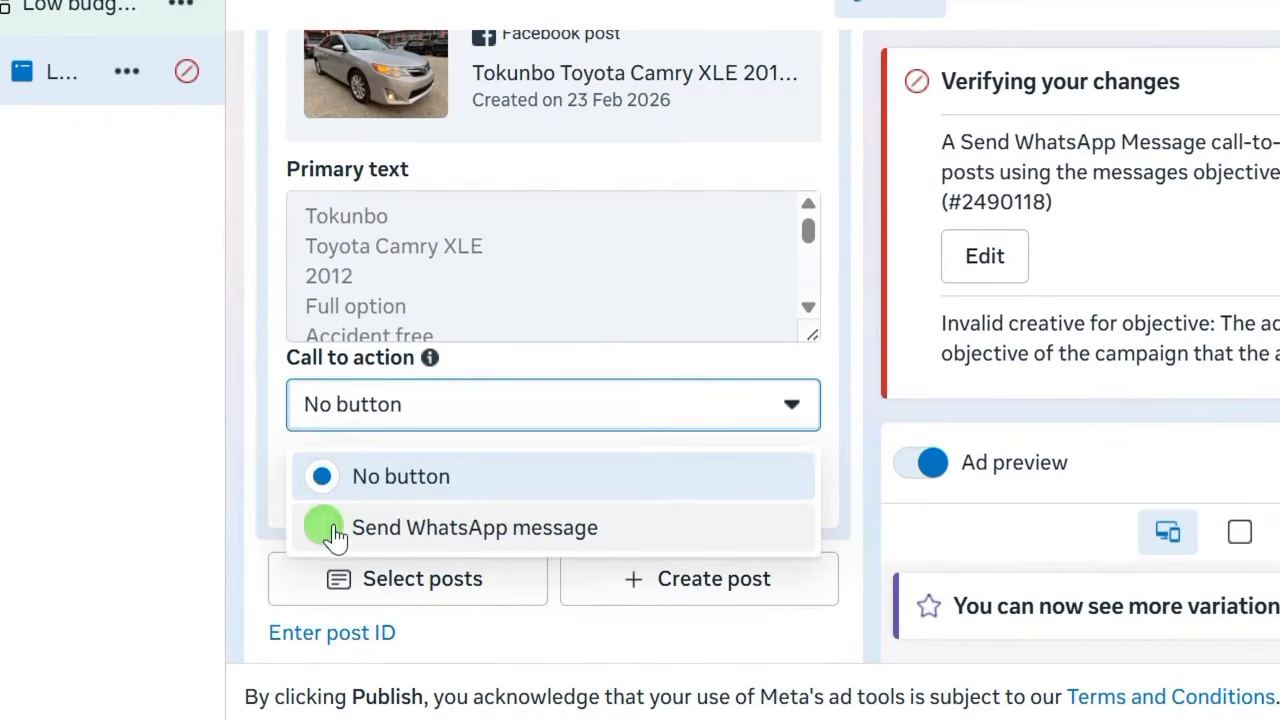
{"action": "left_click", "coordinate": [332, 528]}
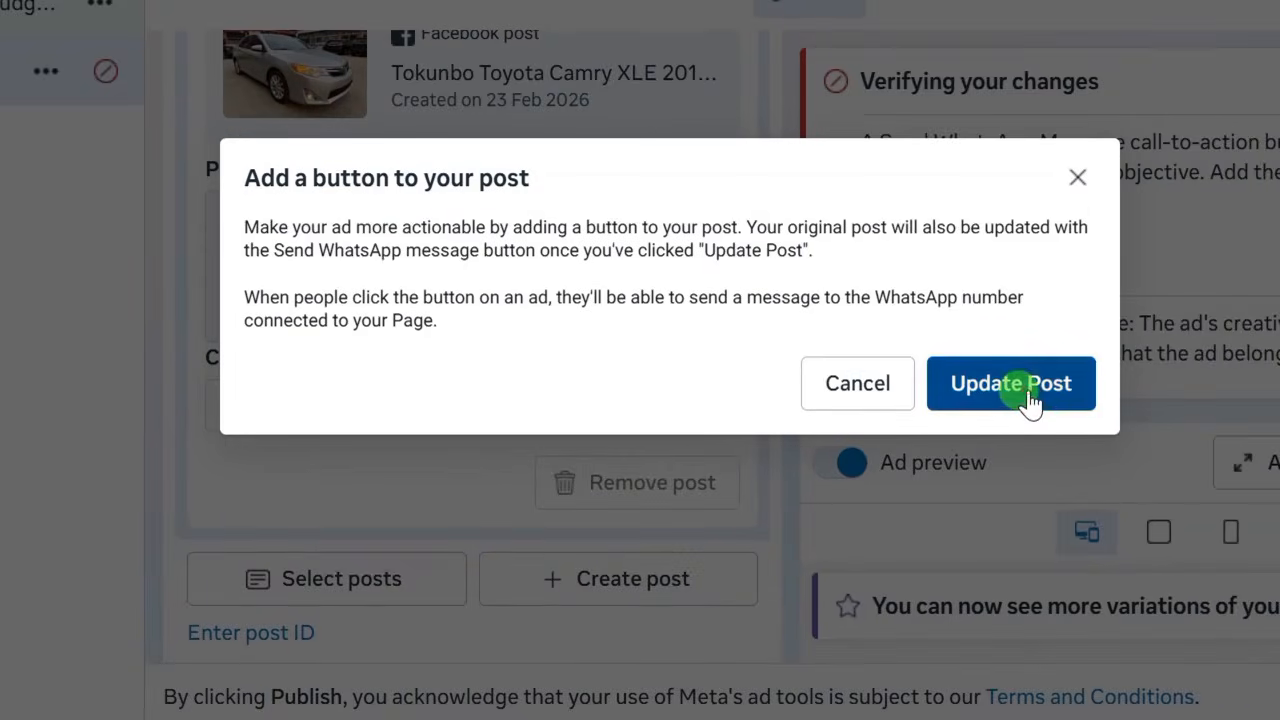
{"action": "left_click", "coordinate": [1030, 400]}
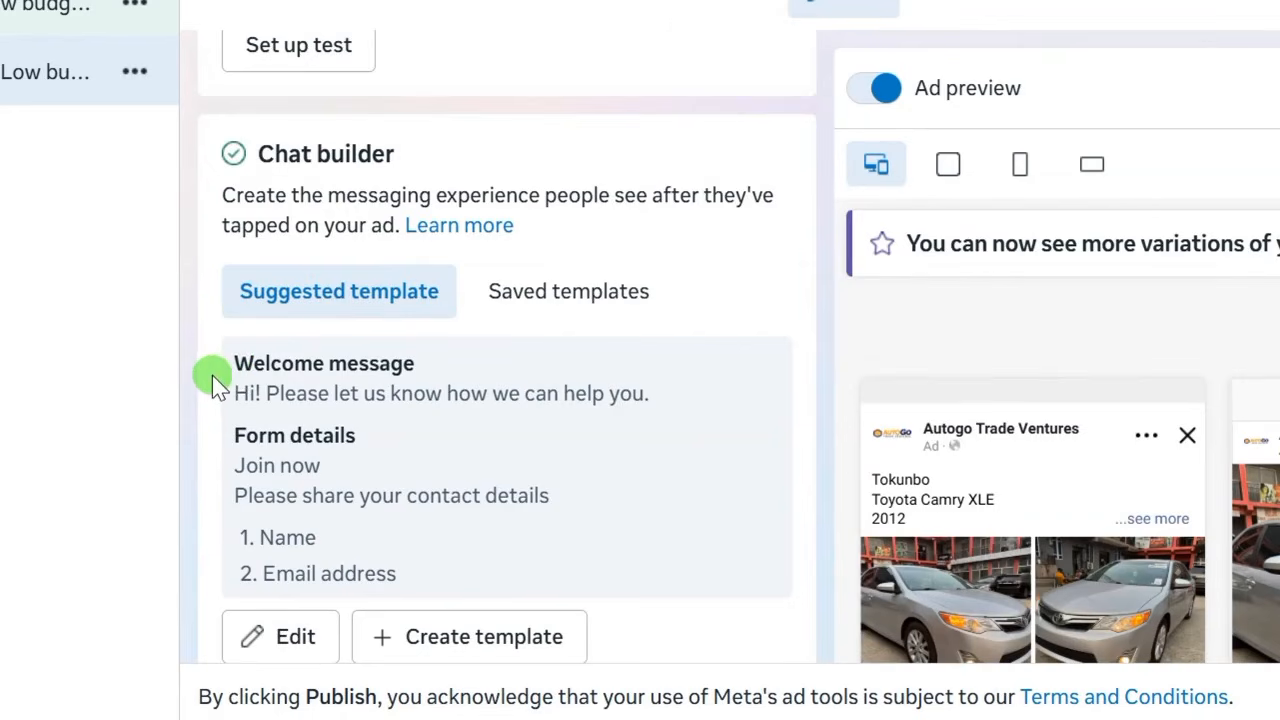
Examine the suggested template's welcome message in the chat builder editor, then close it without changes
{"action": "scroll", "coordinate": [223, 371], "scroll_direction": "down", "scroll_amount": 3}
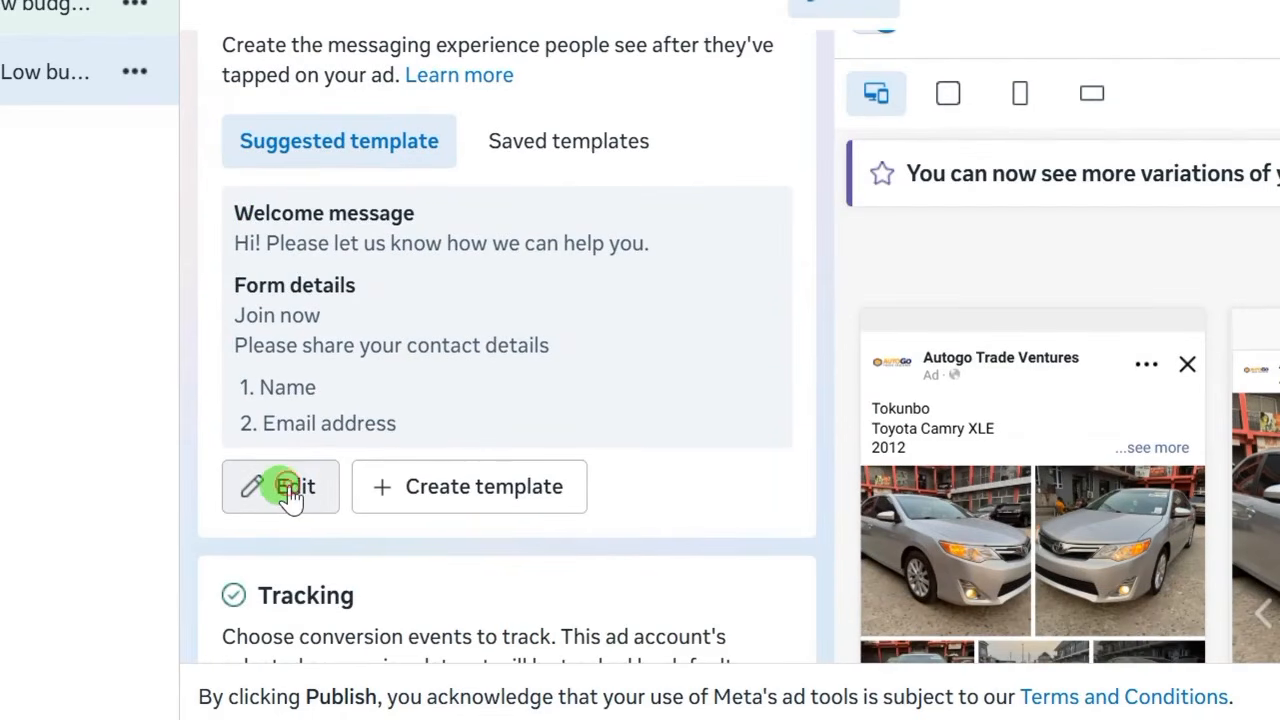
{"action": "left_click", "coordinate": [290, 490]}
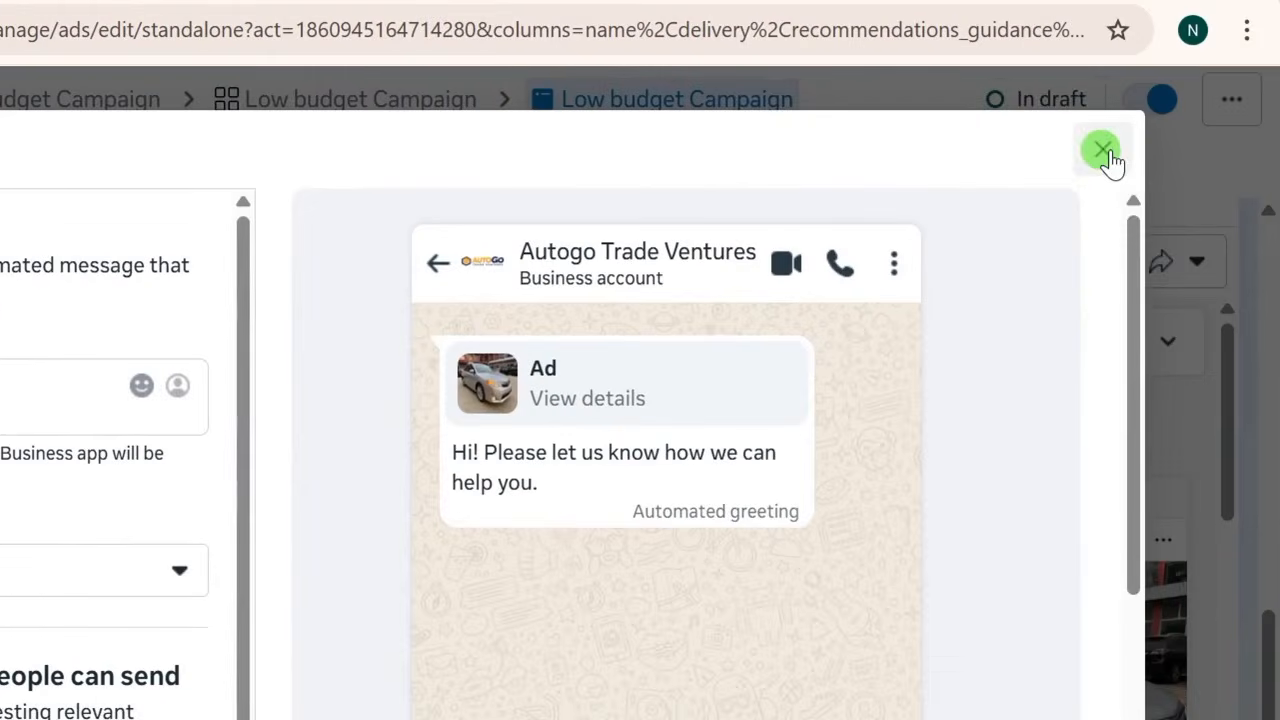
{"action": "left_click", "coordinate": [1103, 153]}
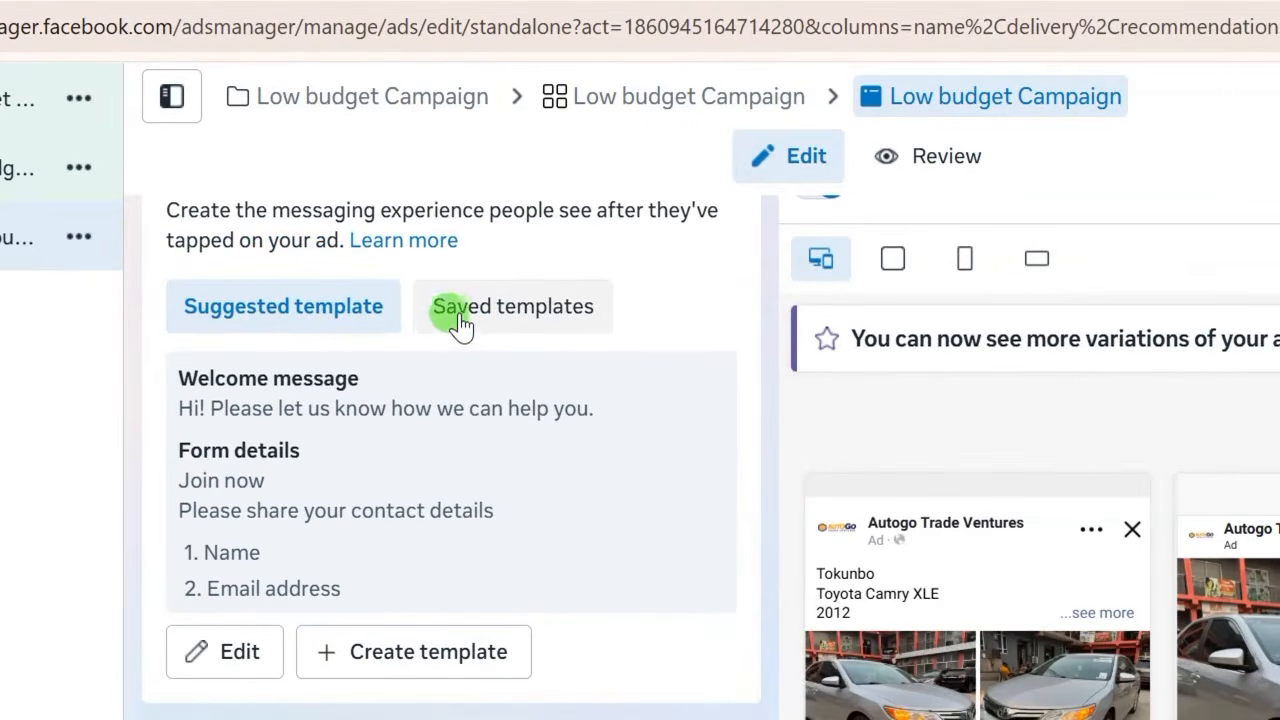
Open the saved chat template "Car" for editing and change the vehicle in its welcome message to Toyota Camry XLE 2012
{"action": "left_click", "coordinate": [515, 315]}
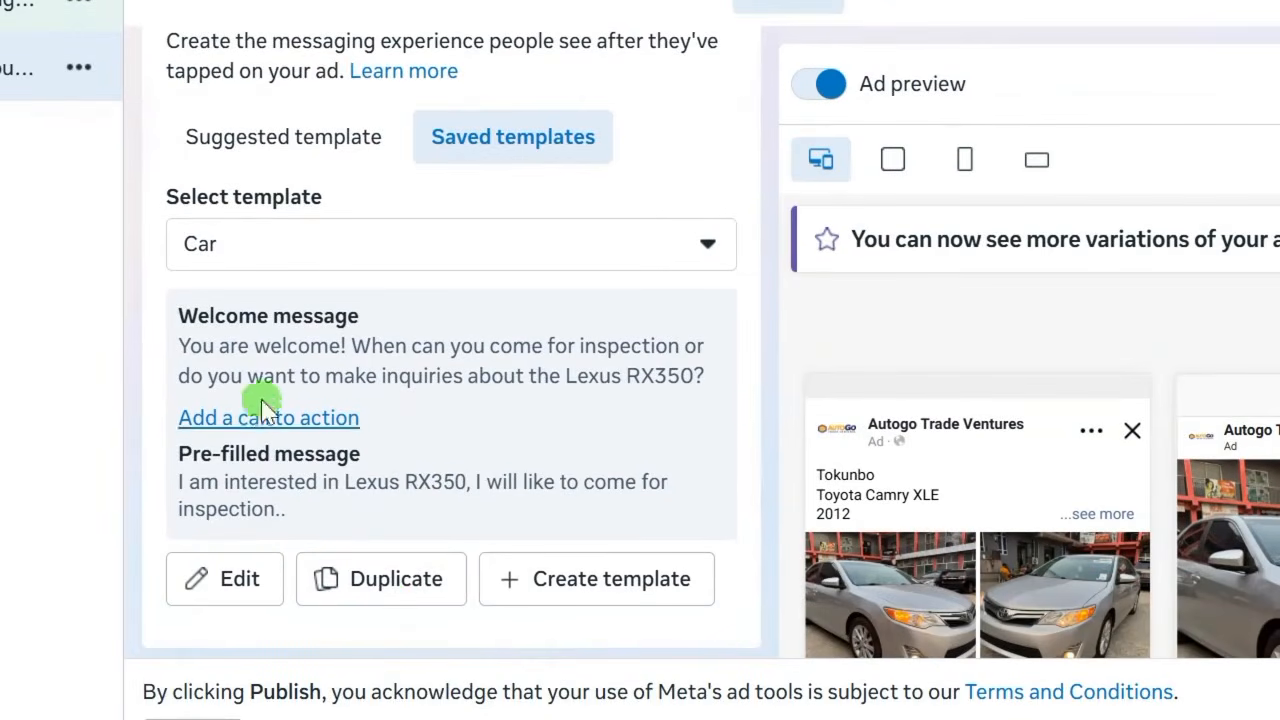
{"action": "left_click", "coordinate": [240, 580]}
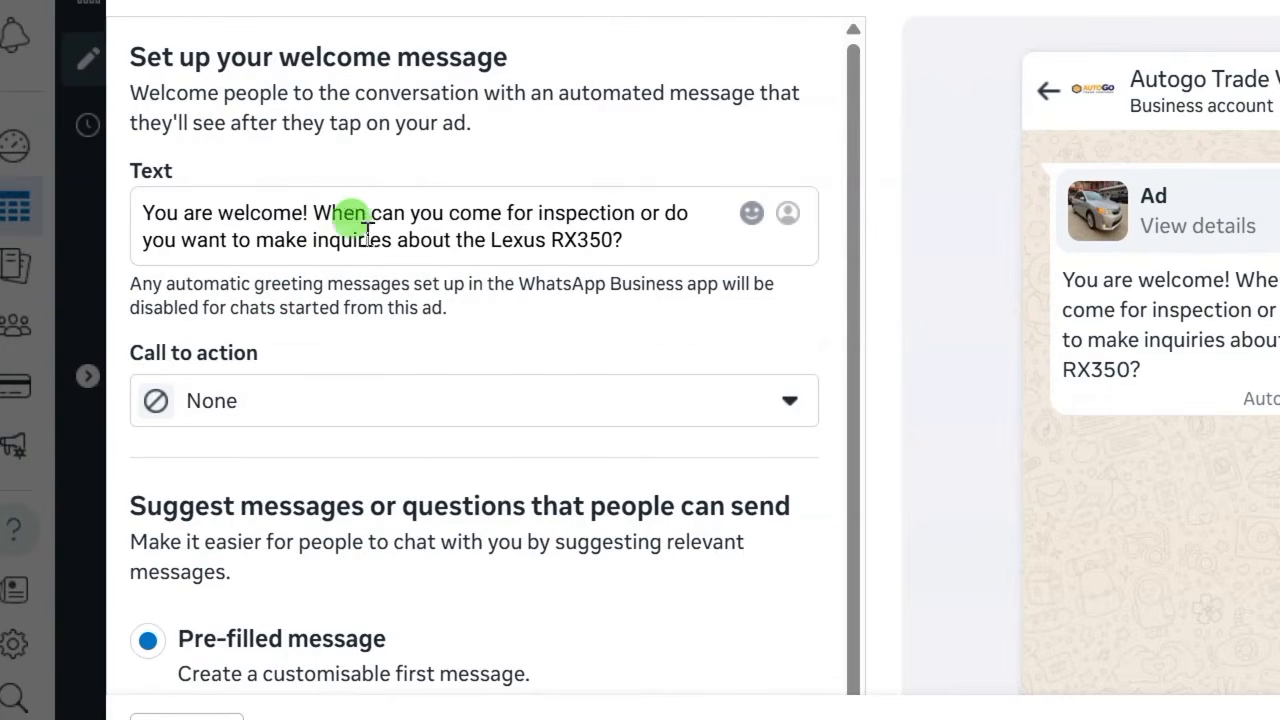
{"action": "double_click", "coordinate": [508, 240]}
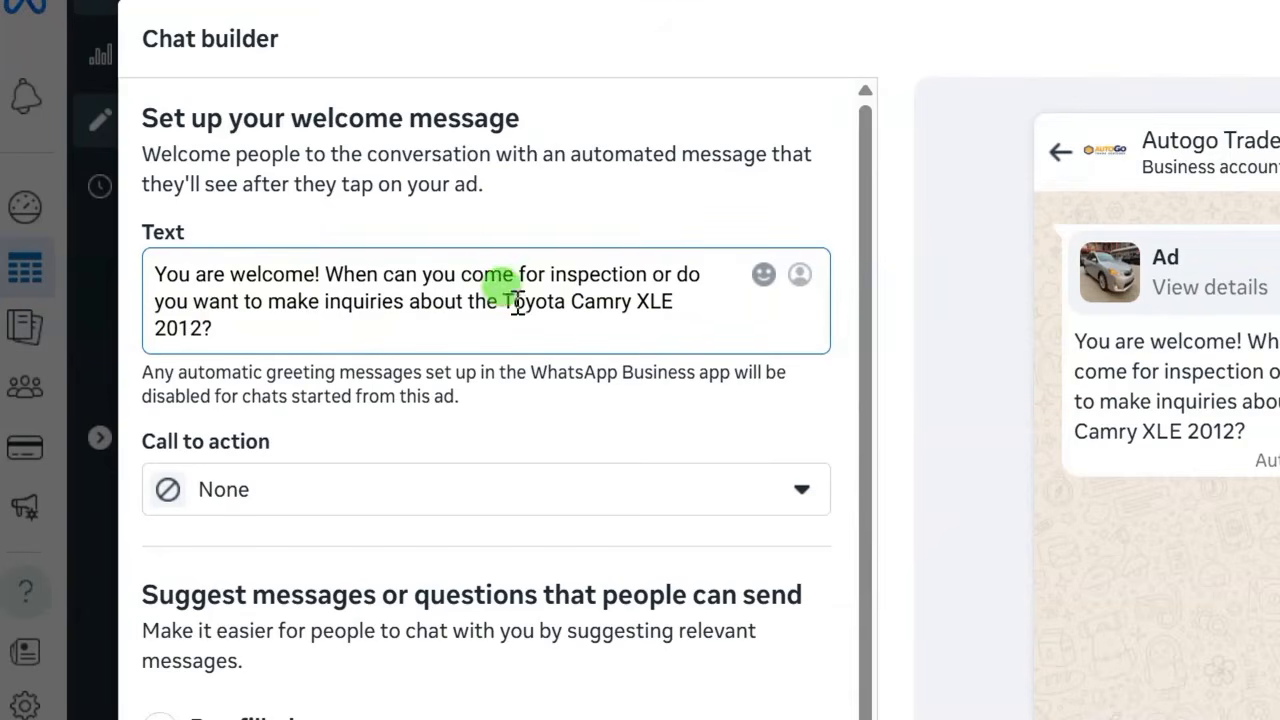
Copy "Toyota Camry XLE 2012" from the welcome message over the Lexus RX350 in the pre-filled message and save the template
{"action": "left_click_drag", "start_coordinate": [507, 301], "coordinate": [195, 330]}
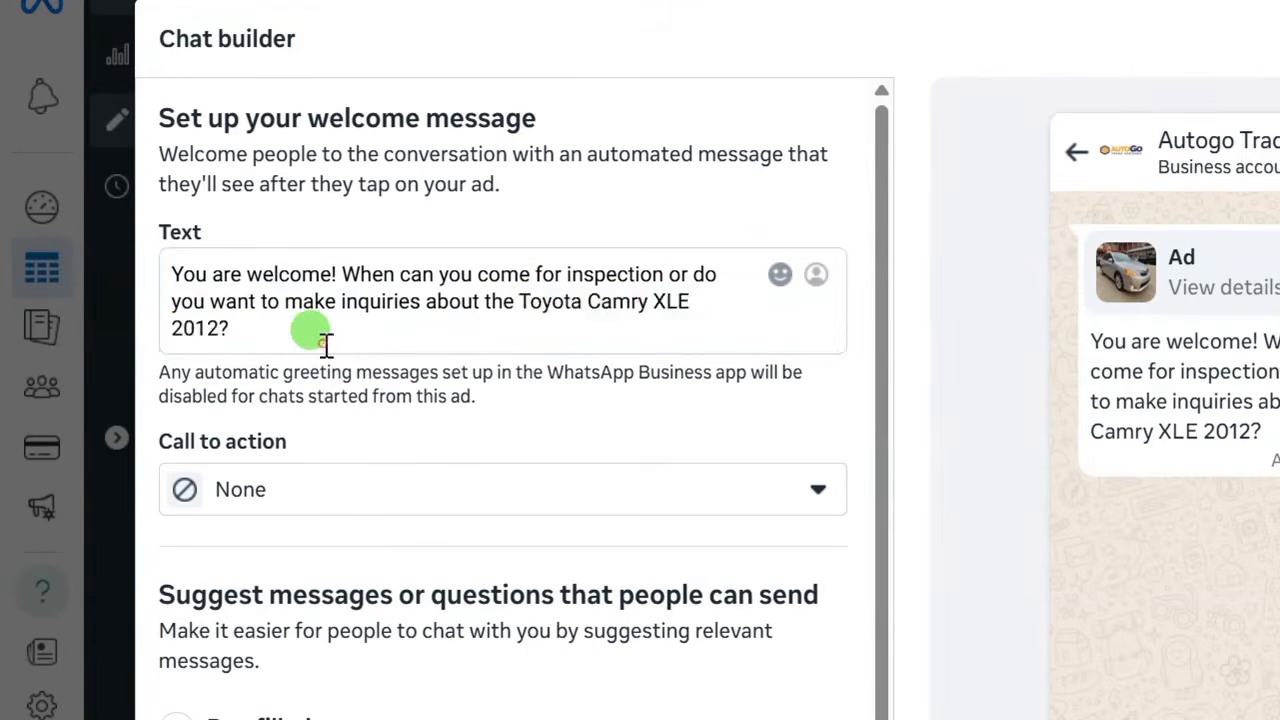
{"action": "left_click", "coordinate": [289, 333]}
{"action": "scroll", "coordinate": [362, 430], "scroll_direction": "down", "scroll_amount": 1}
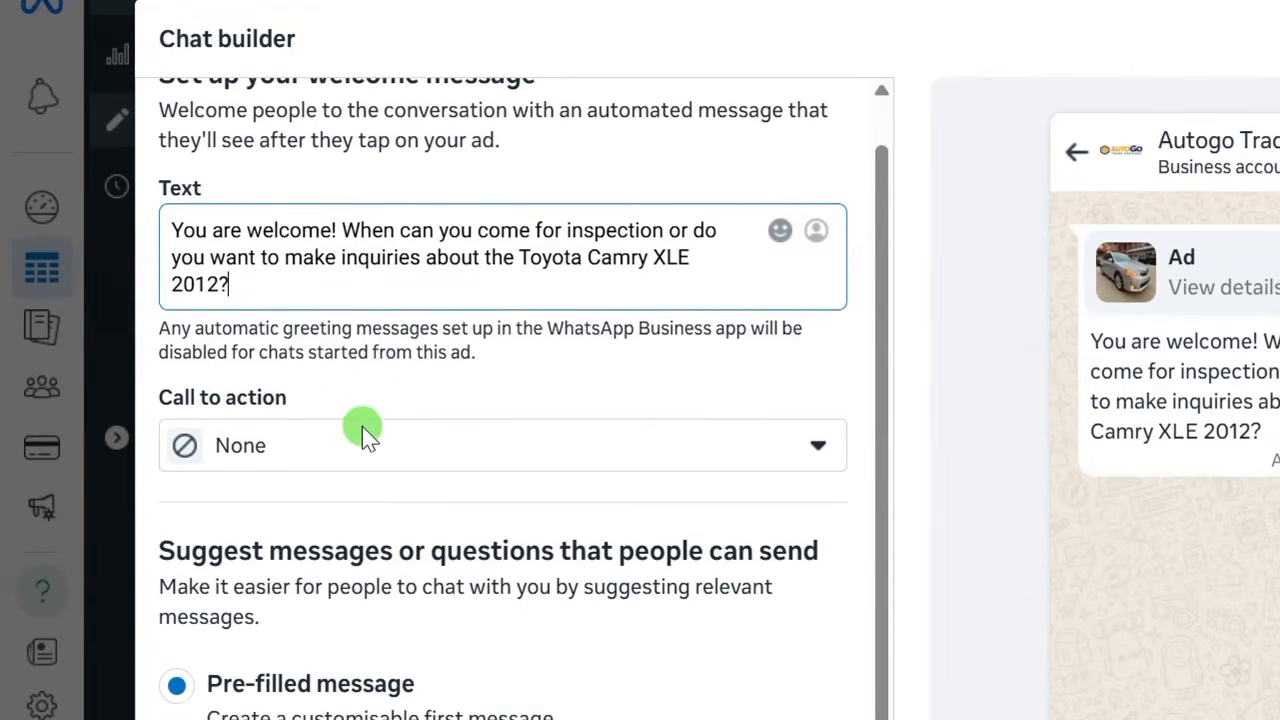
{"action": "scroll", "coordinate": [330, 460], "scroll_direction": "down", "scroll_amount": 3}
{"action": "scroll", "coordinate": [320, 434], "scroll_direction": "up", "scroll_amount": 1}
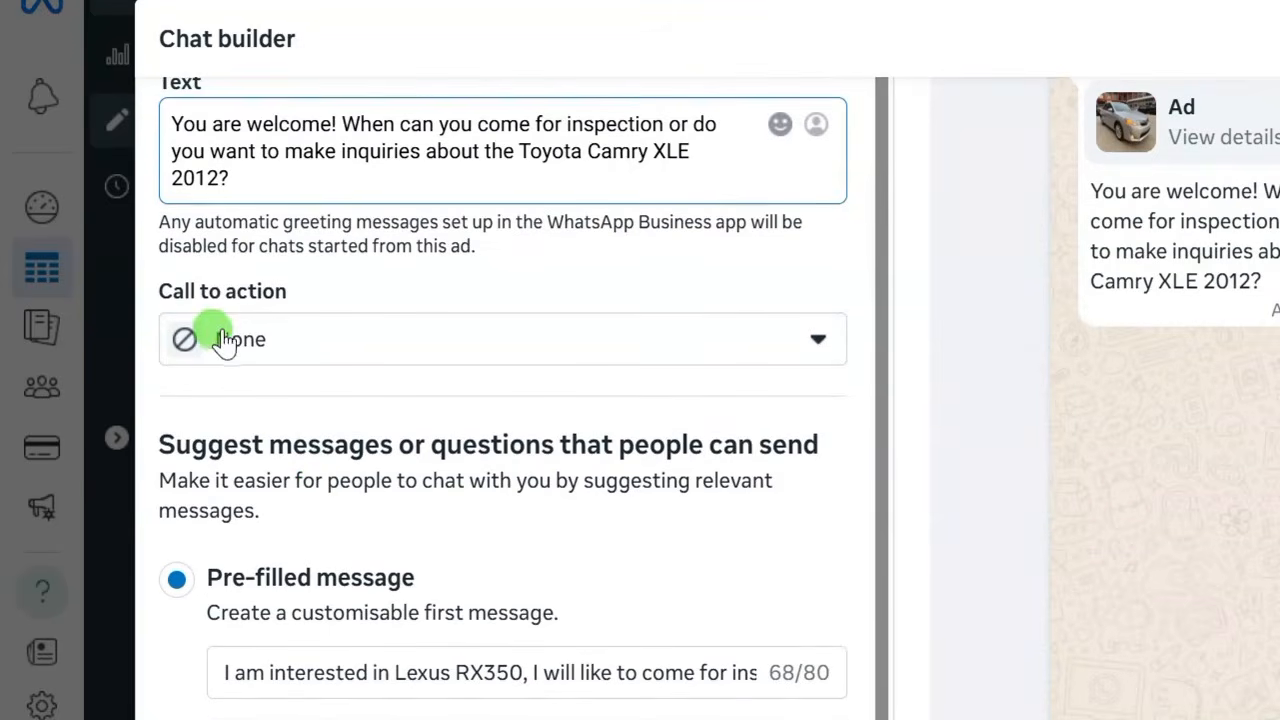
{"action": "scroll", "coordinate": [314, 380], "scroll_direction": "down", "scroll_amount": 3}
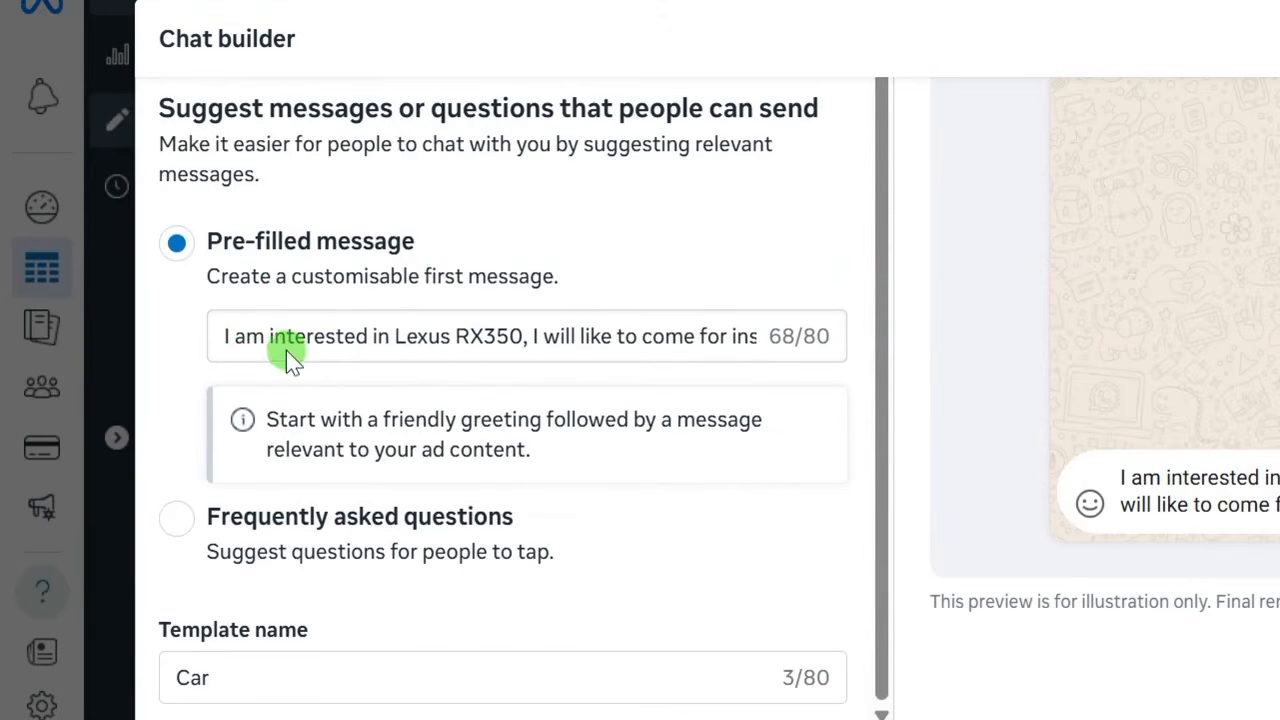
{"action": "left_click_drag", "start_coordinate": [396, 336], "coordinate": [500, 336]}
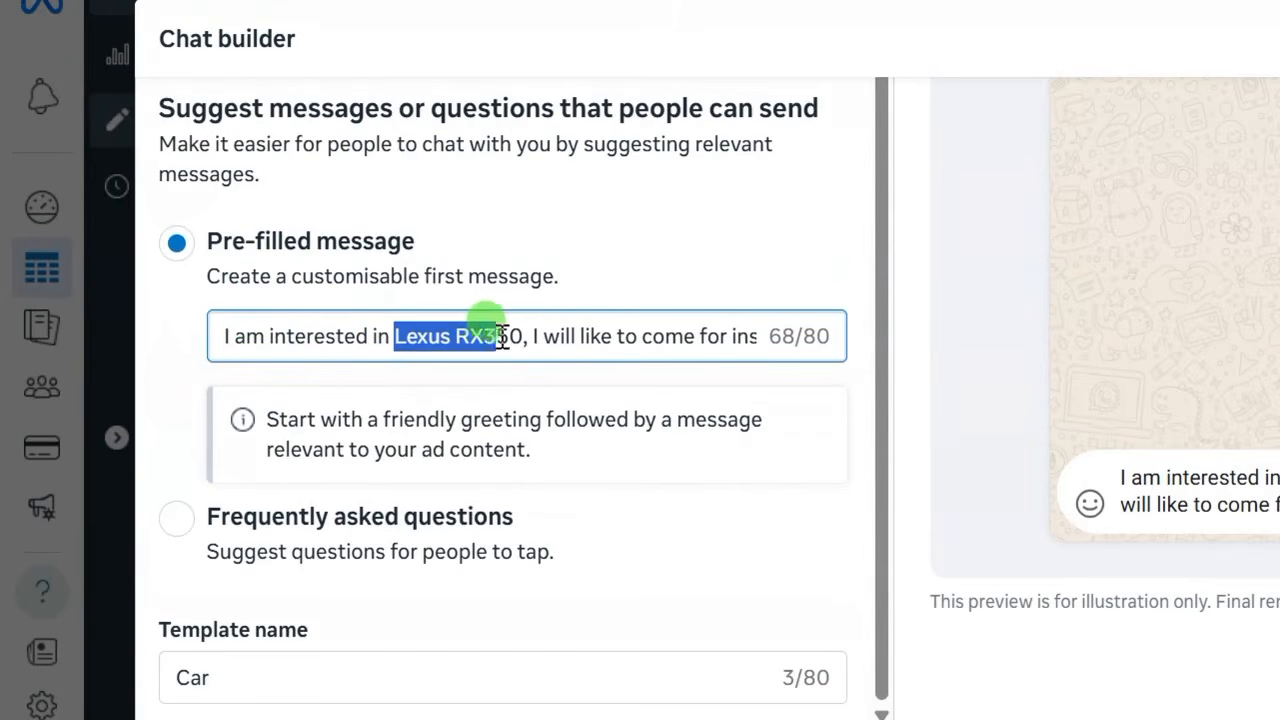
{"action": "right_click", "coordinate": [500, 337]}
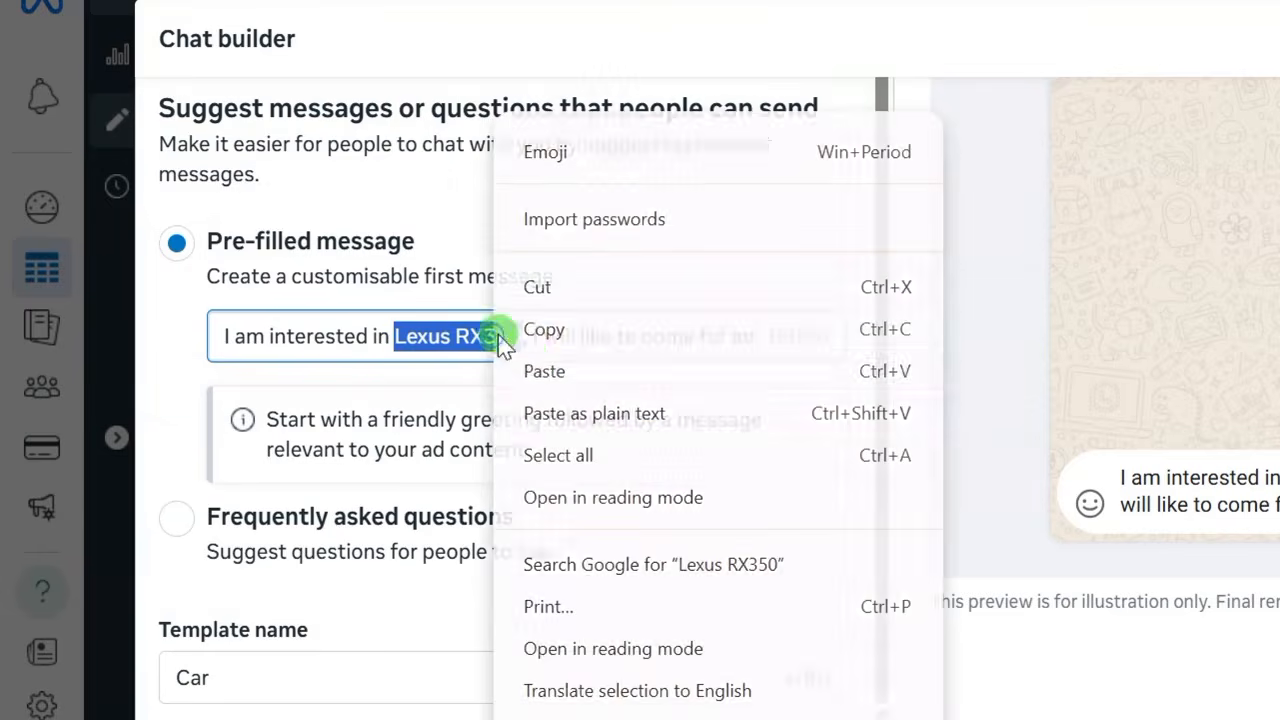
{"action": "left_click", "coordinate": [553, 376]}
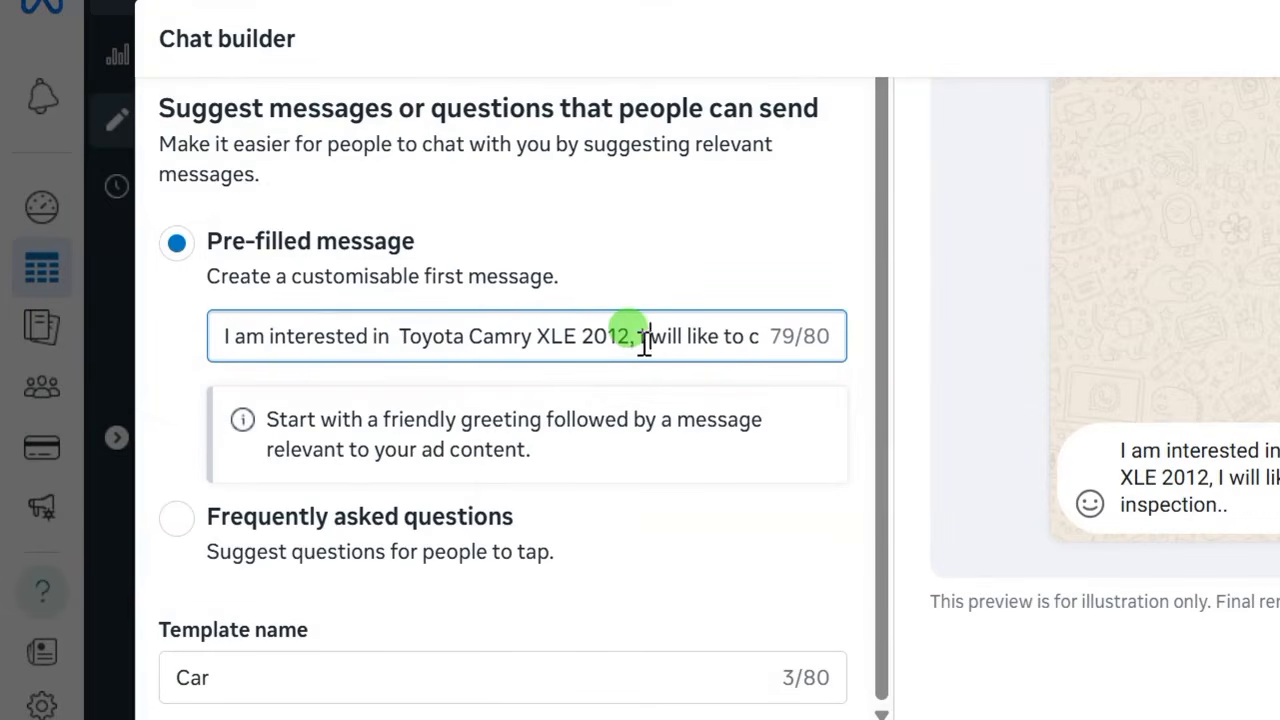
{"action": "key", "text": "Right"}
{"action": "key", "text": "Right"}
{"action": "key", "text": "Right"}
{"action": "key", "text": "Right"}
{"action": "key", "text": "Right"}
{"action": "key", "text": "Right"}
{"action": "key", "text": "Right"}
{"action": "key", "text": "Right"}
{"action": "key", "text": "Right"}
{"action": "key", "text": "Right"}
{"action": "key", "text": "Right"}
{"action": "key", "text": "Right"}
{"action": "key", "text": "Right"}
{"action": "key", "text": "Right"}
{"action": "key", "text": "Right"}
{"action": "key", "text": "Right"}
{"action": "key", "text": "Right"}
{"action": "key", "text": "Right"}
{"action": "key", "text": "Right"}
{"action": "key", "text": "Right"}
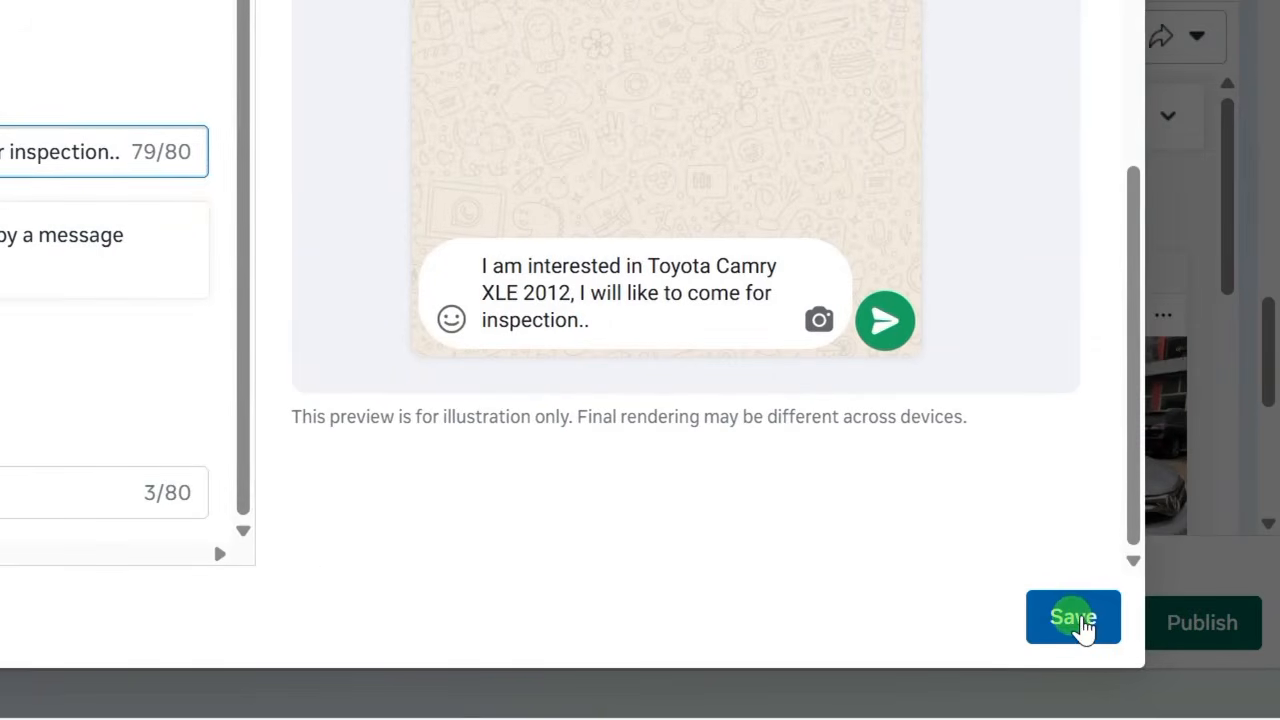
{"action": "left_click", "coordinate": [1082, 622]}
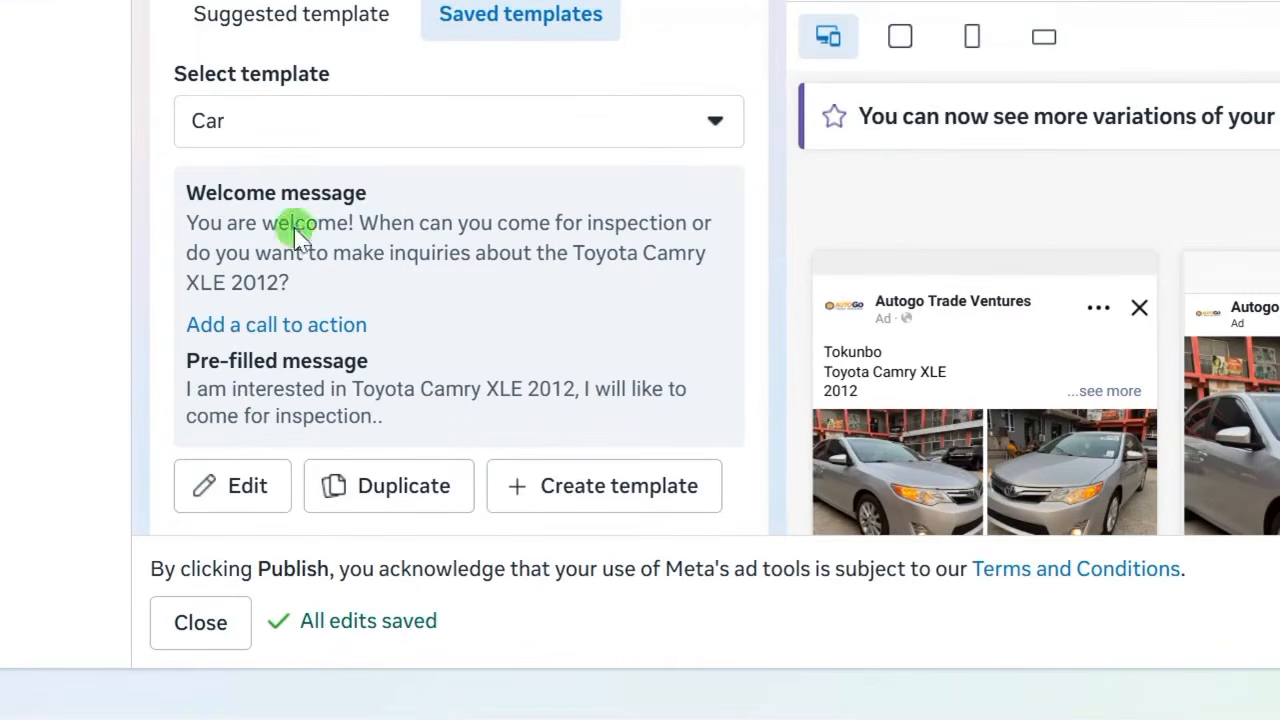
Publish the finished campaign with its ad set and ad
{"action": "scroll", "coordinate": [271, 329], "scroll_direction": "down", "scroll_amount": 6}
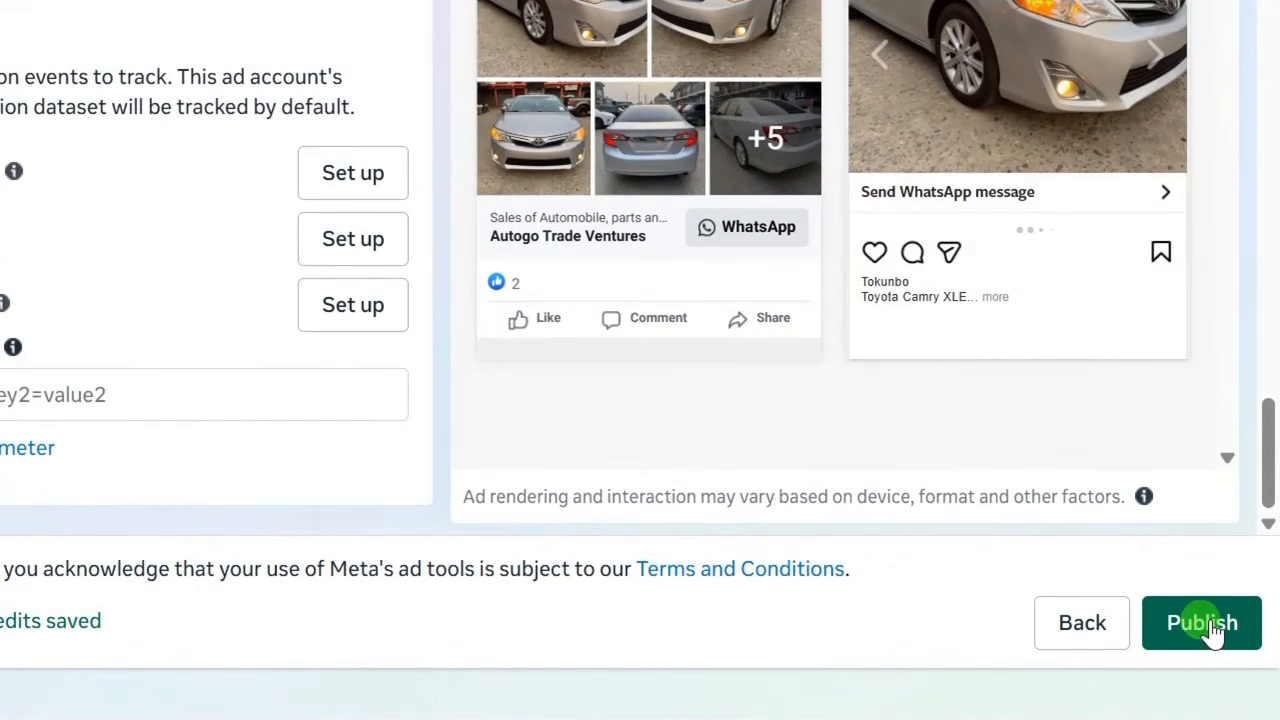
{"action": "left_click", "coordinate": [1201, 623]}
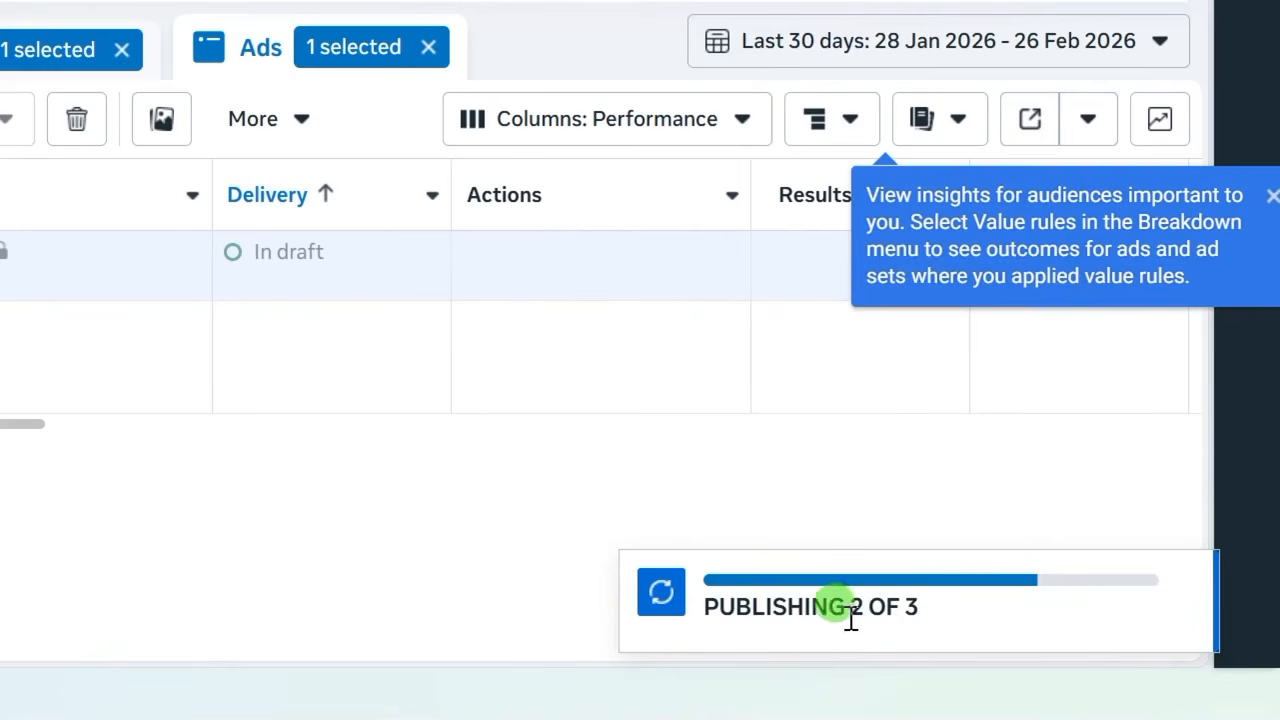